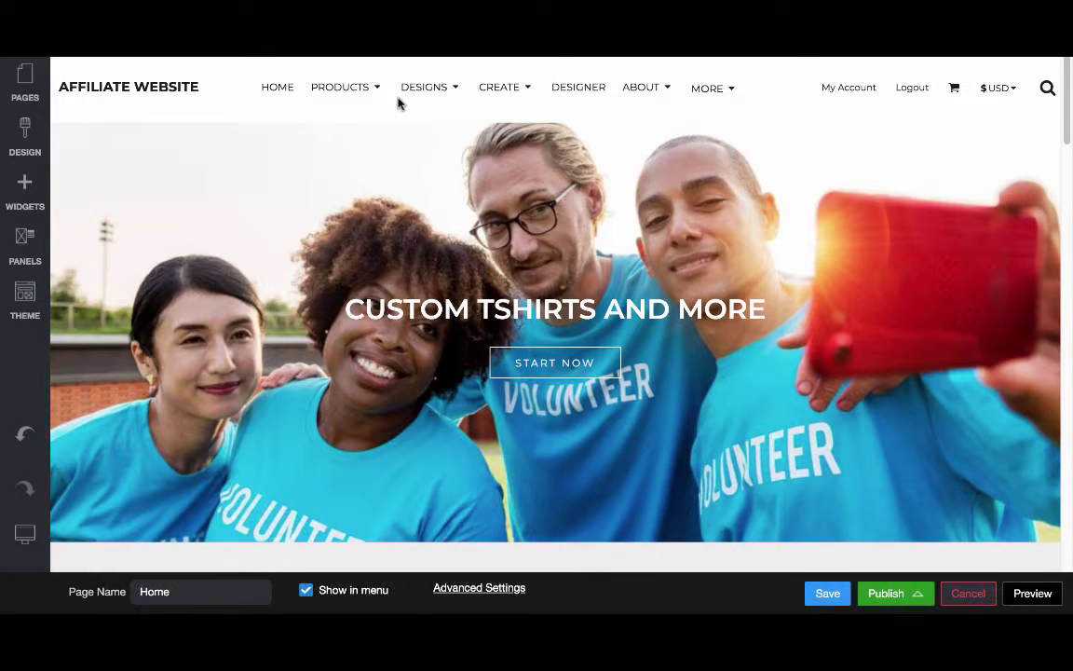
- Add a 1 Column row above the volunteer photo slideshow on the Home page
mouse_move(347, 185)
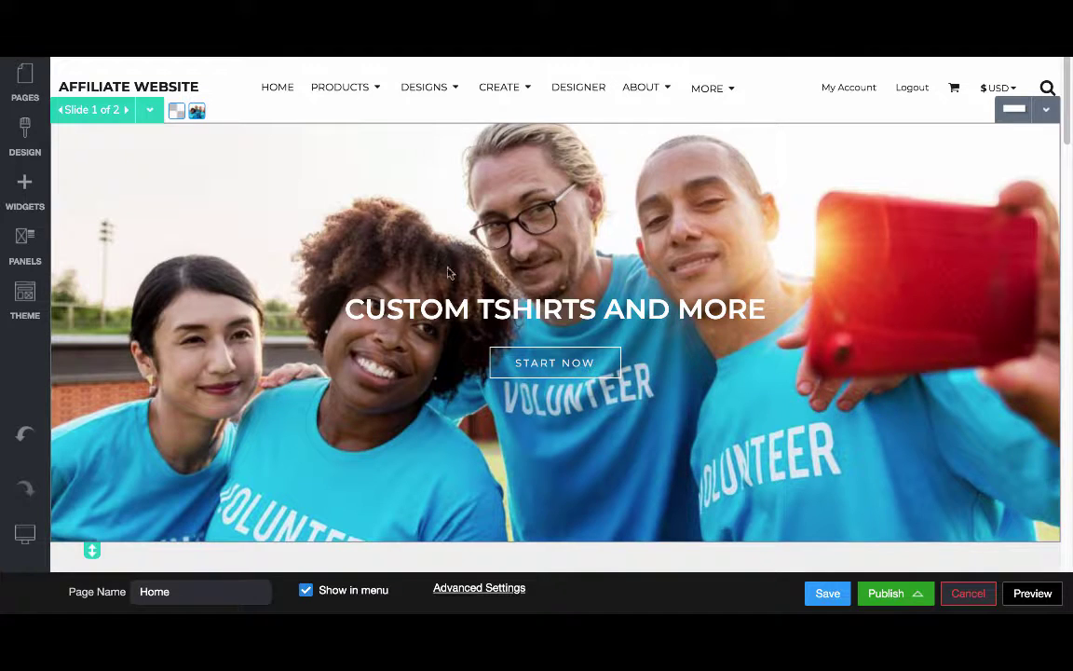
mouse_move(428, 270)
left_click(25, 191)
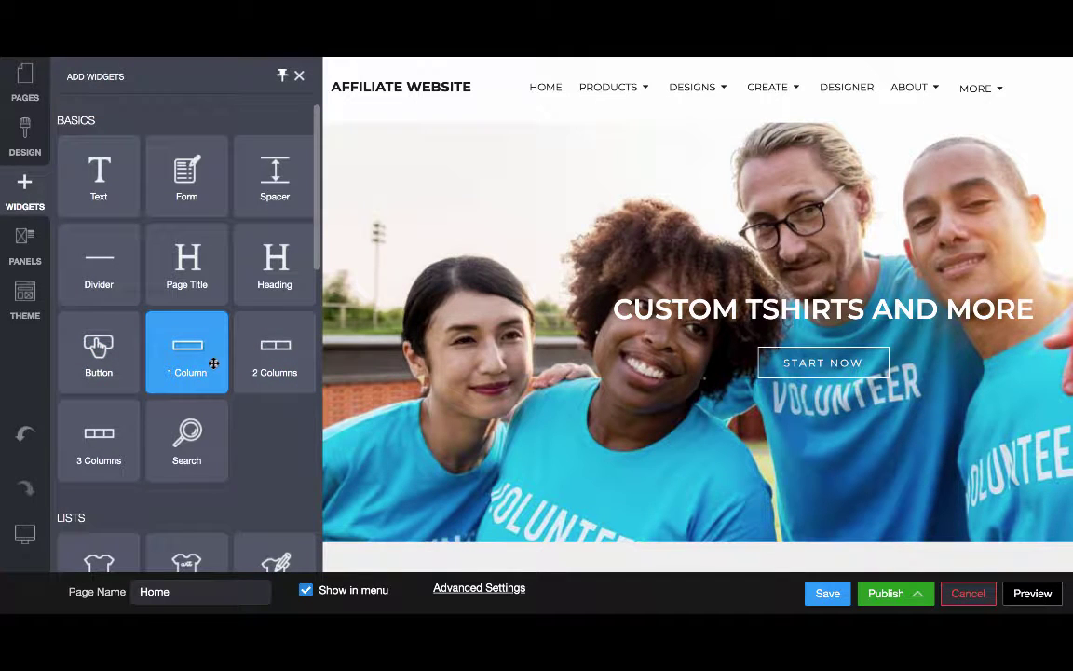
left_click_drag(201, 357, 343, 178)
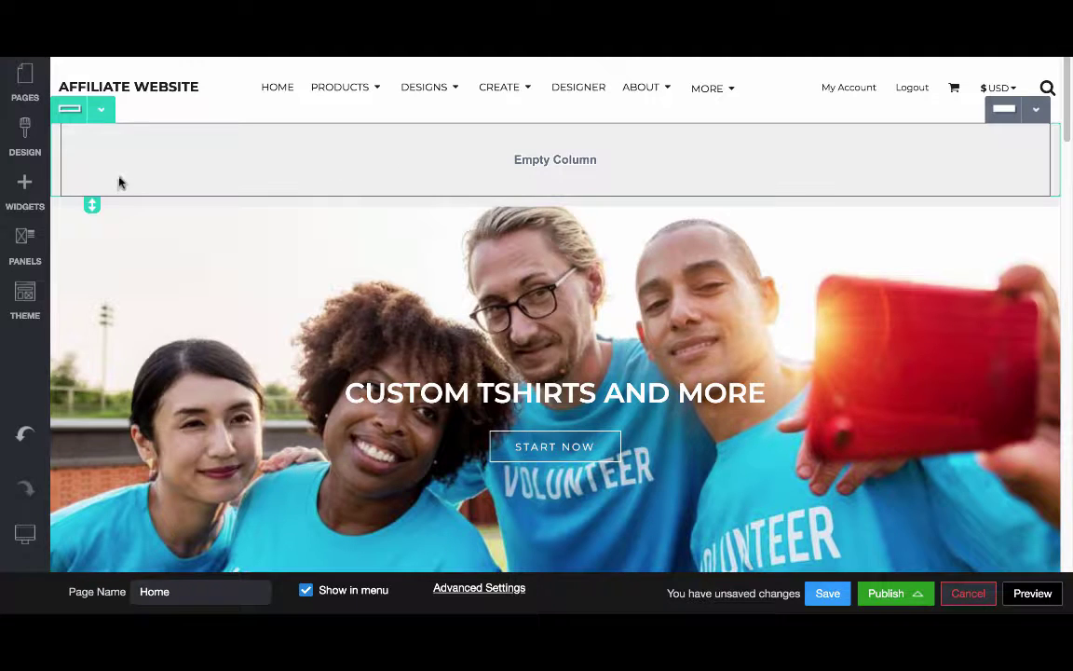
- Set the new empty row's number of fluid columns to 3
left_click(101, 110)
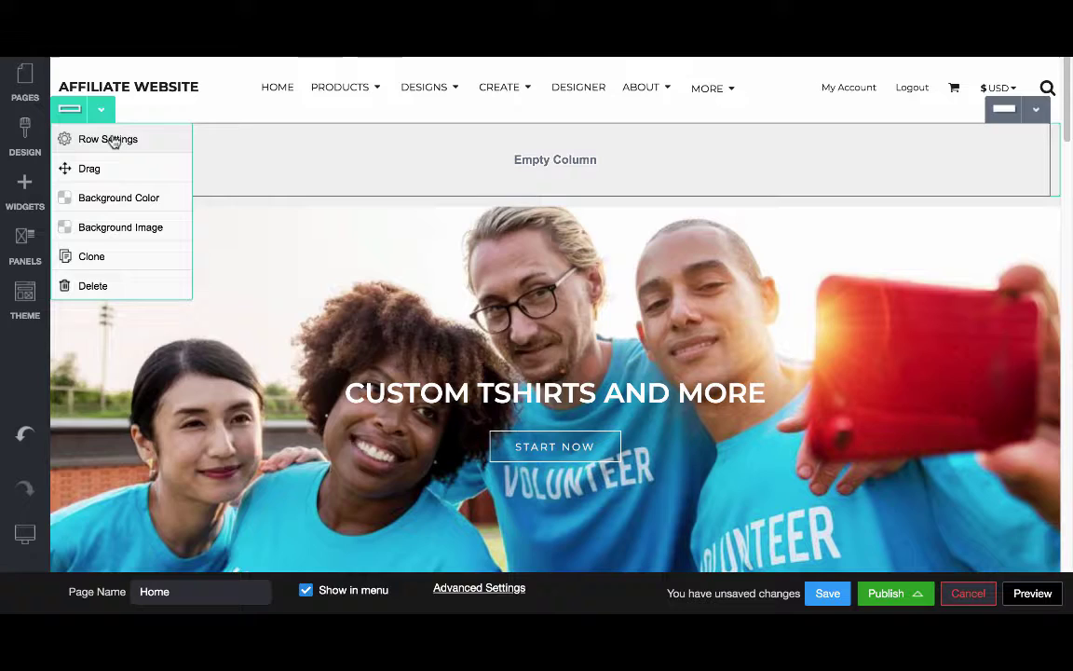
left_click(109, 139)
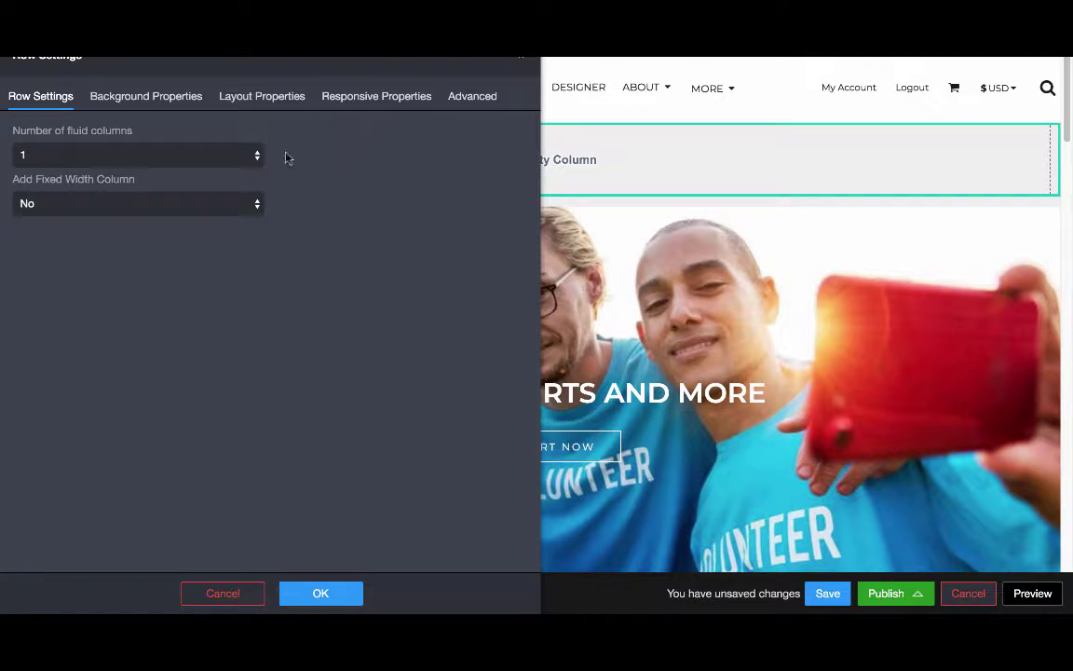
left_click(207, 158)
left_click(164, 184)
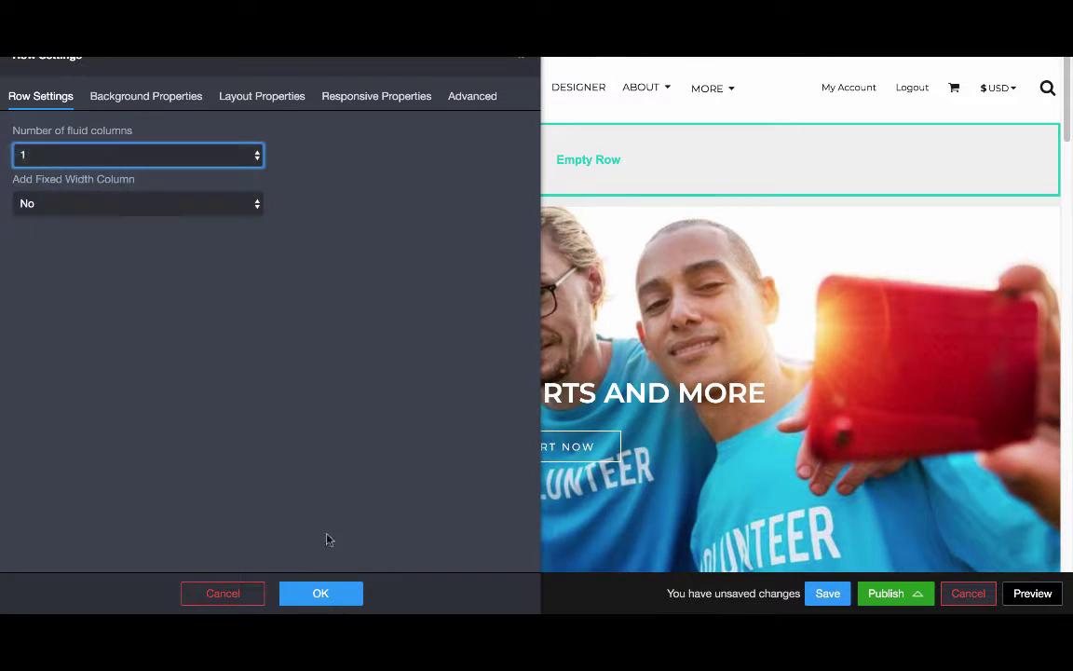
left_click(321, 593)
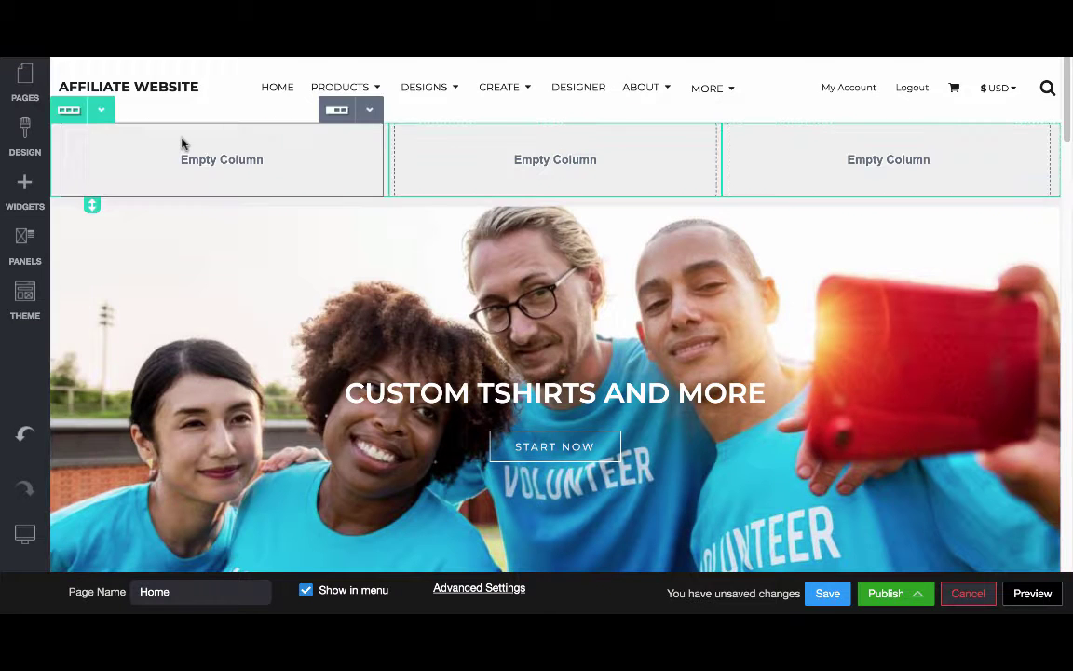
- Add an Image widget to the middle column using the theme image bench-accounting-49908-unsplash.jpg
left_click(25, 190)
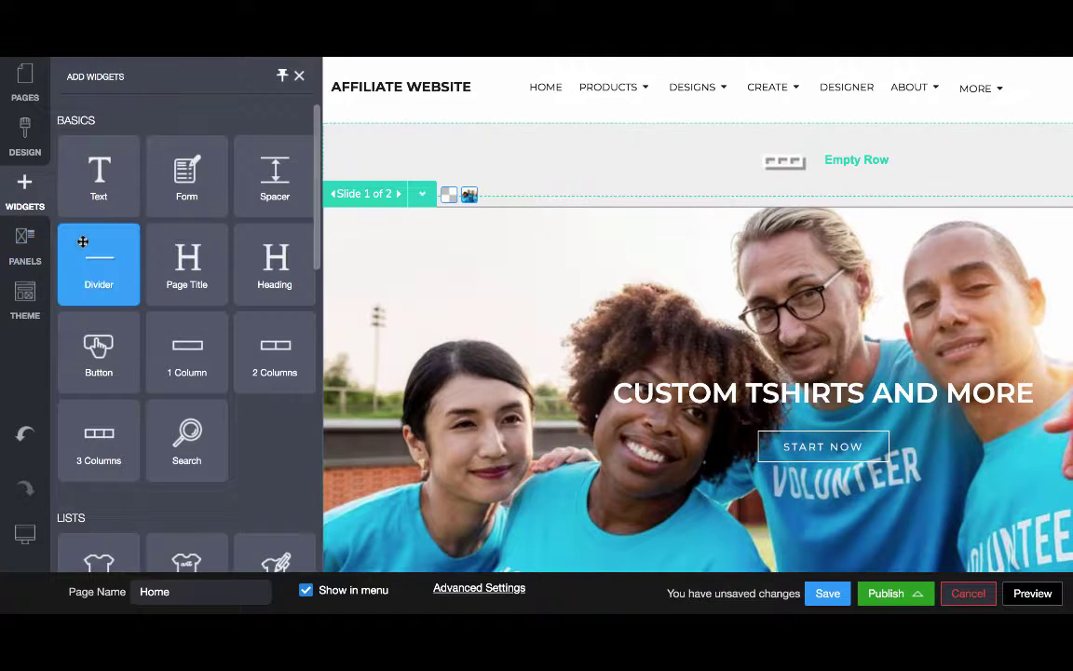
scroll(302, 271, "down", 5)
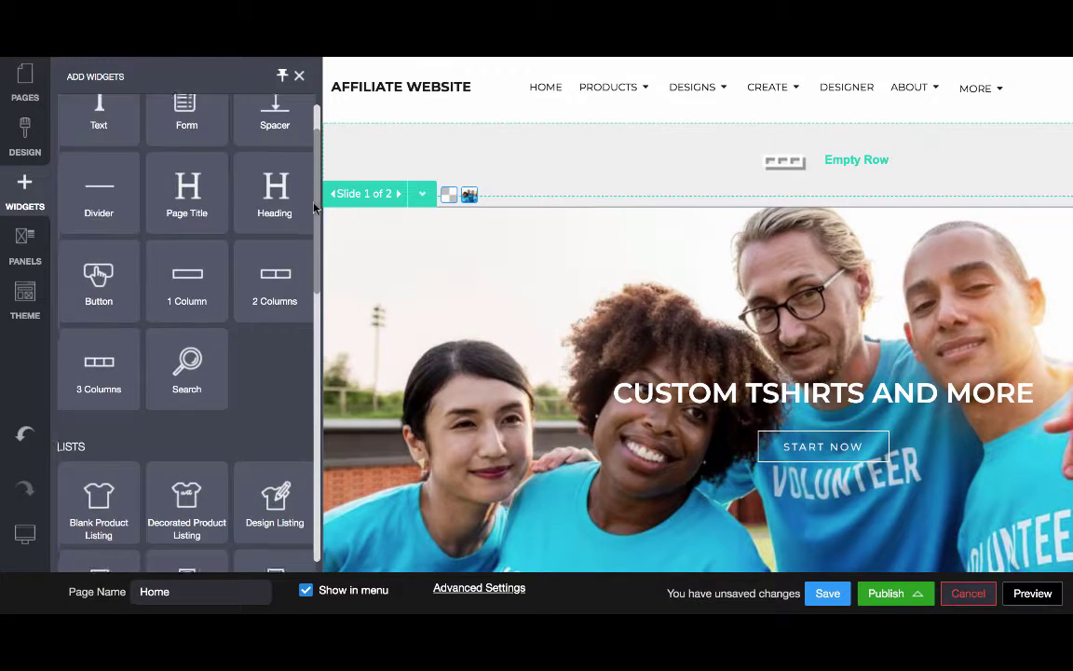
scroll(299, 290, "down", 5)
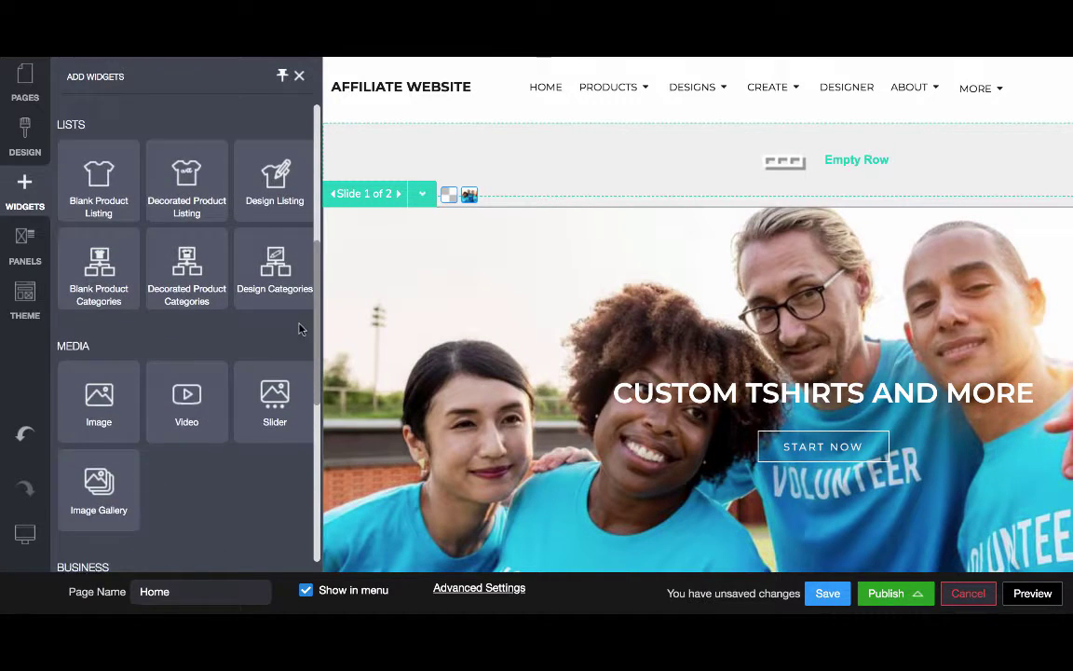
left_click_drag(99, 317, 503, 151)
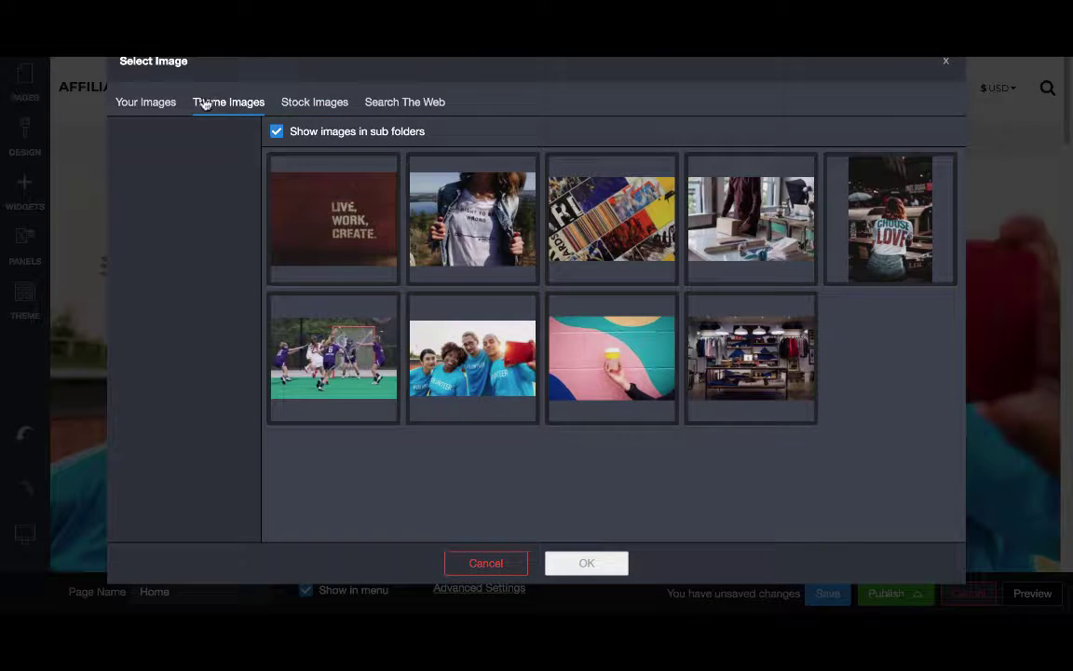
left_click(728, 205)
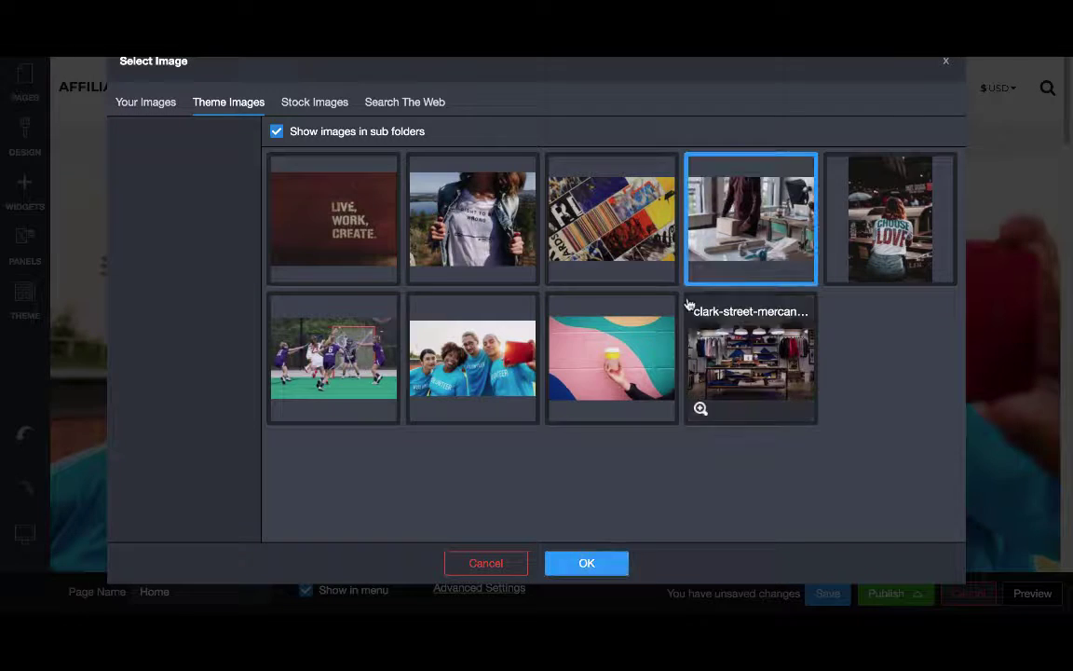
left_click(594, 564)
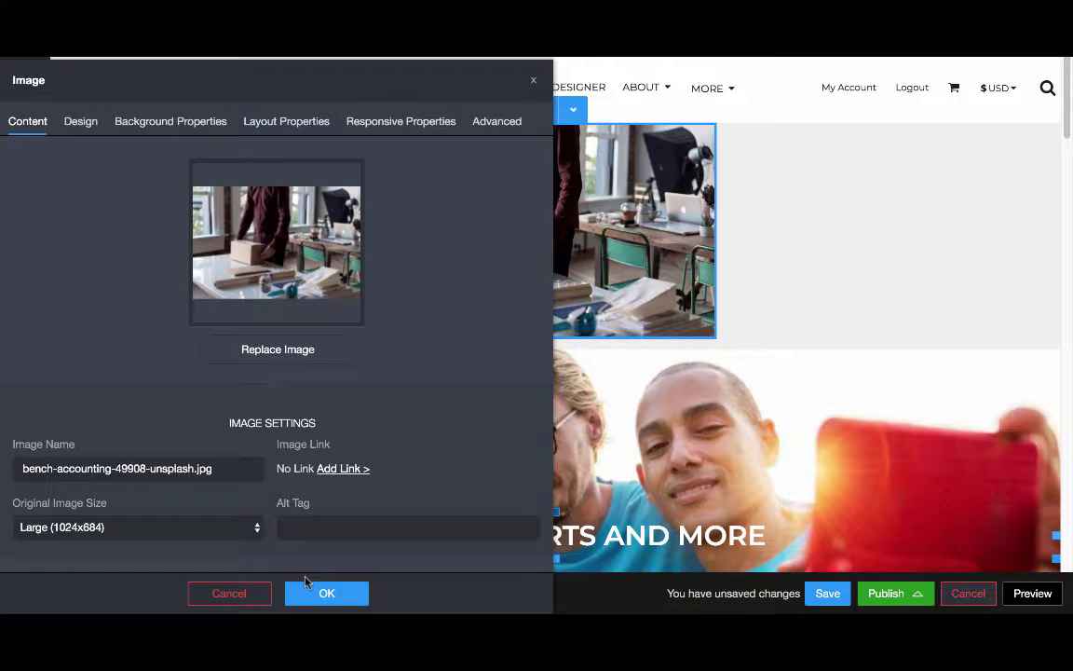
- Examine the middle image's content, design and background property settings
left_click_drag(101, 81, 154, 59)
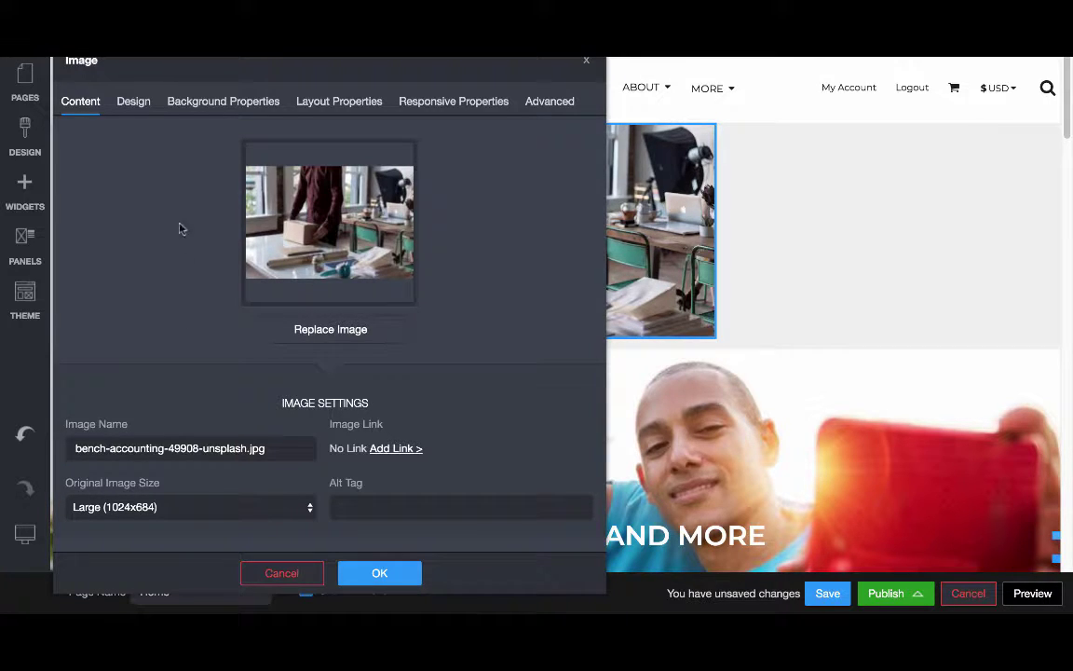
left_click(136, 102)
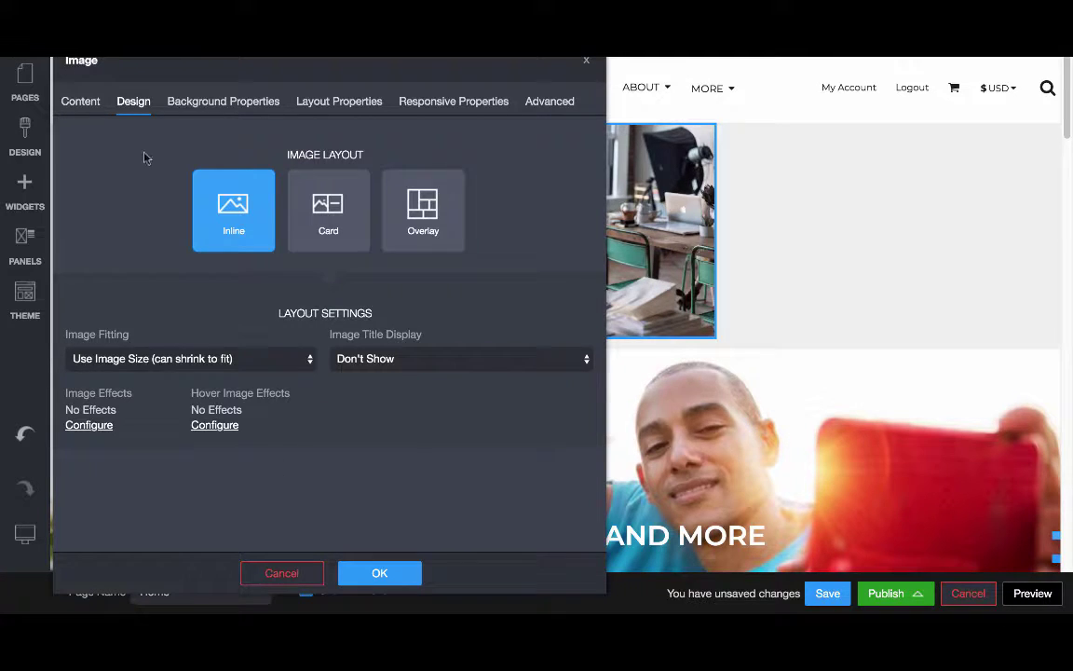
left_click(197, 108)
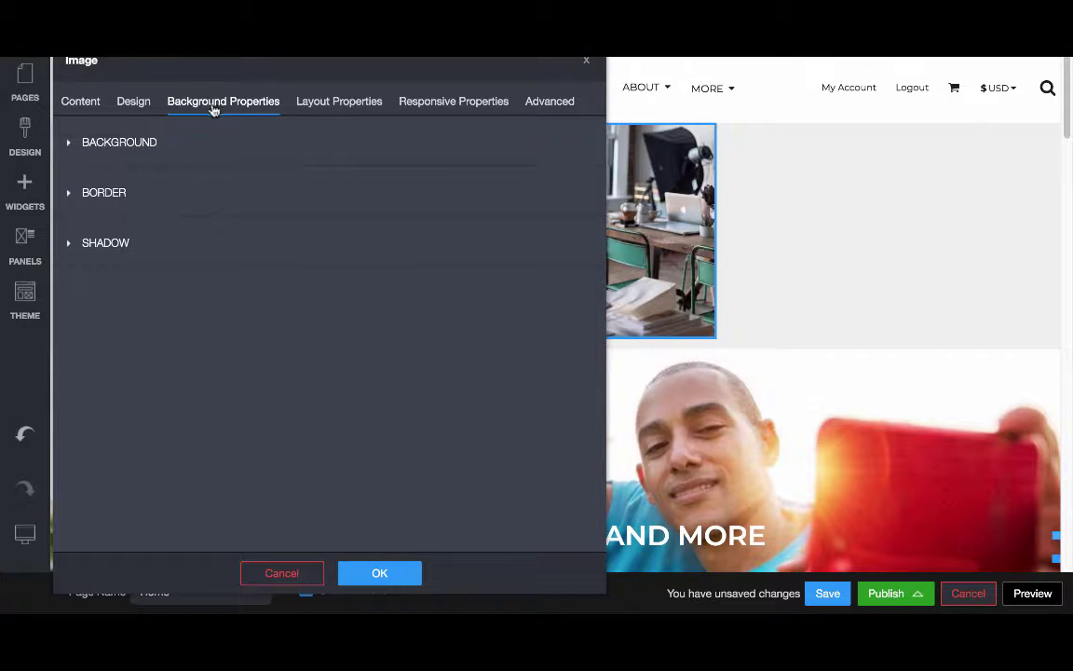
left_click(128, 146)
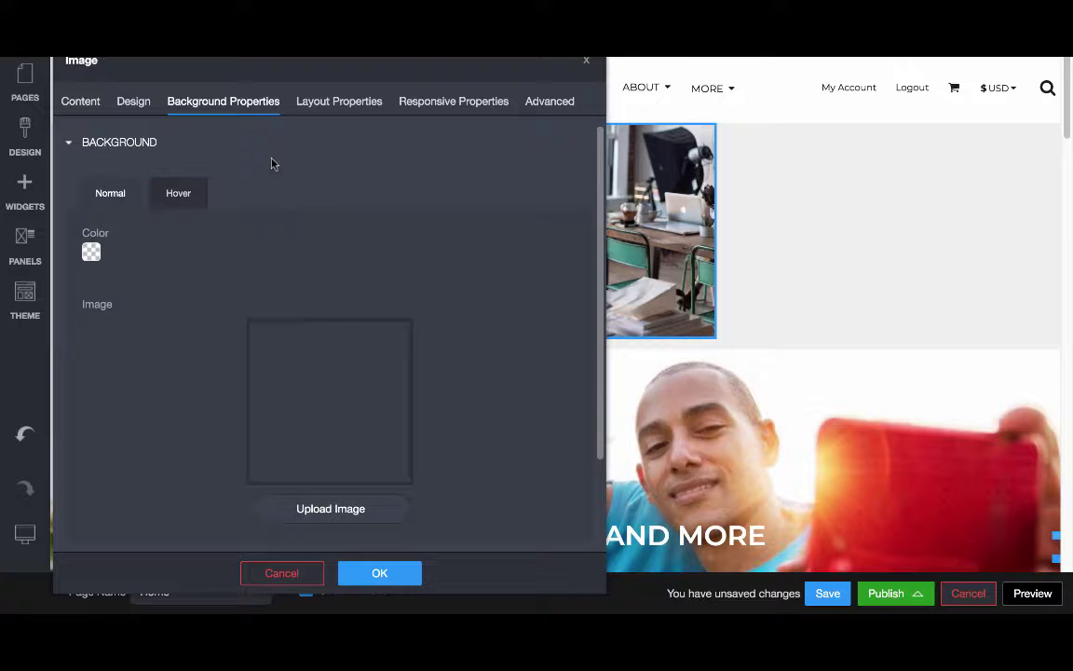
left_click(778, 231)
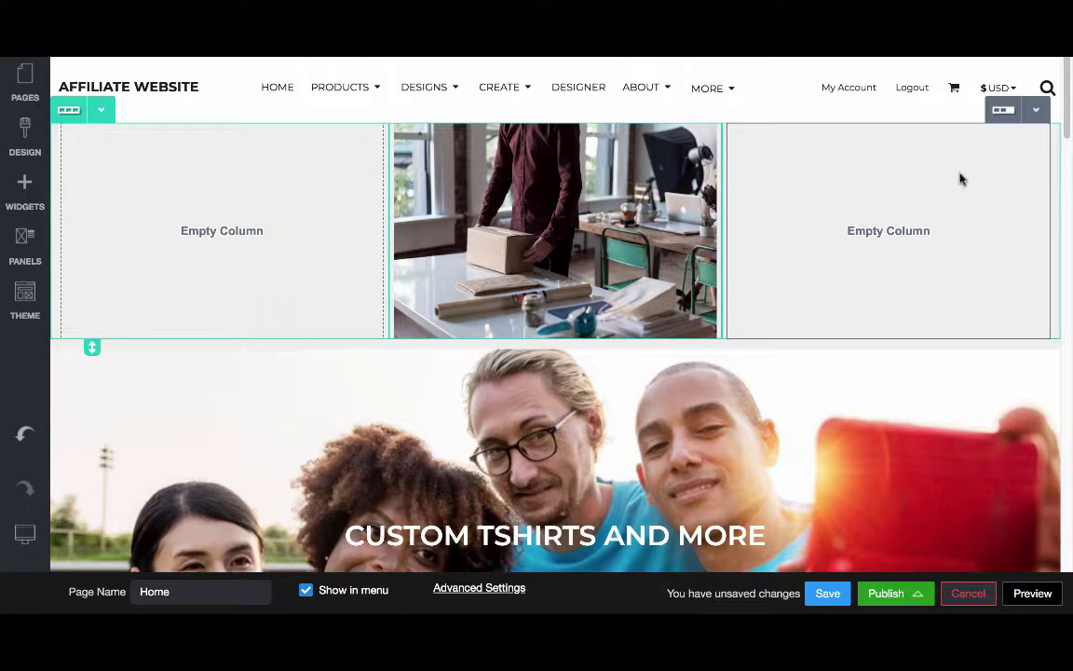
- Set the third column's background color to black
left_click(1036, 112)
left_click(503, 195)
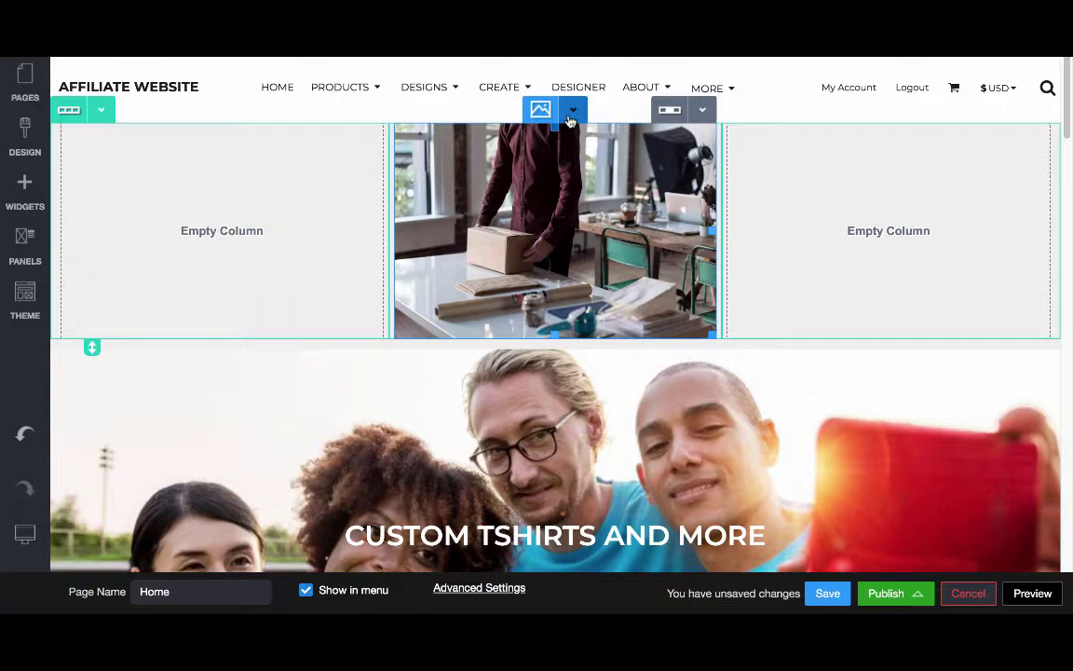
left_click(987, 225)
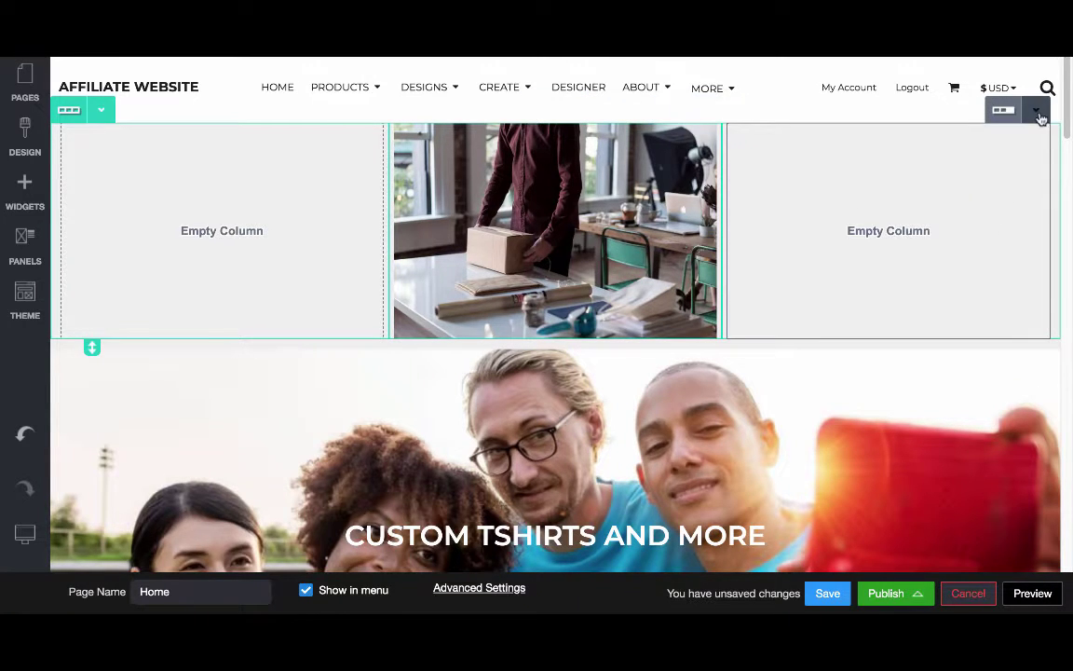
left_click(1036, 110)
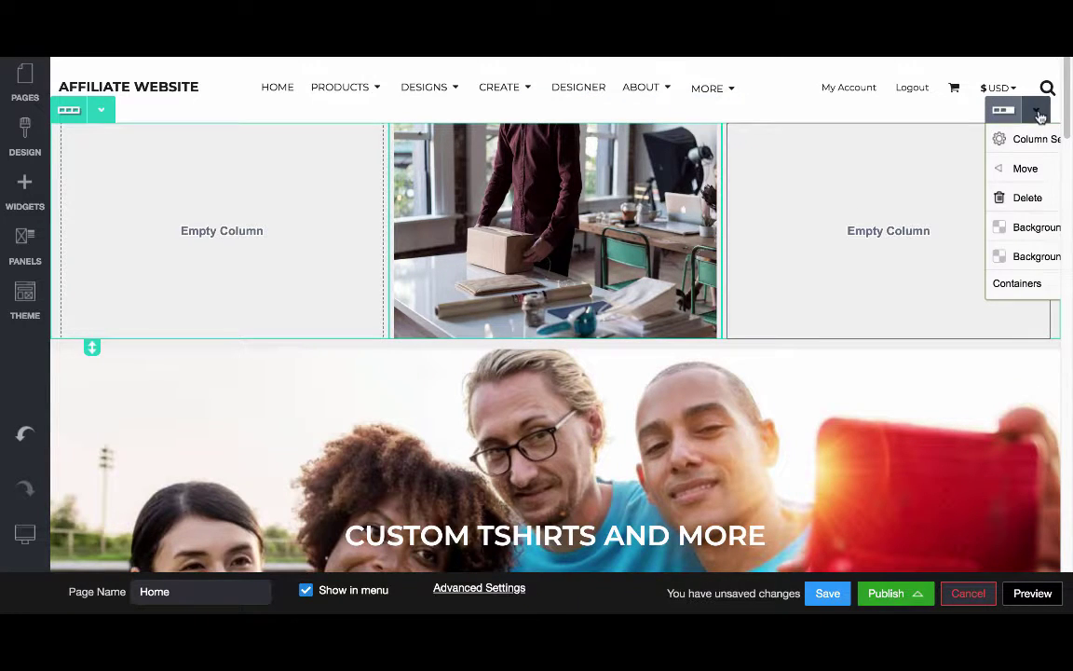
left_click(1025, 229)
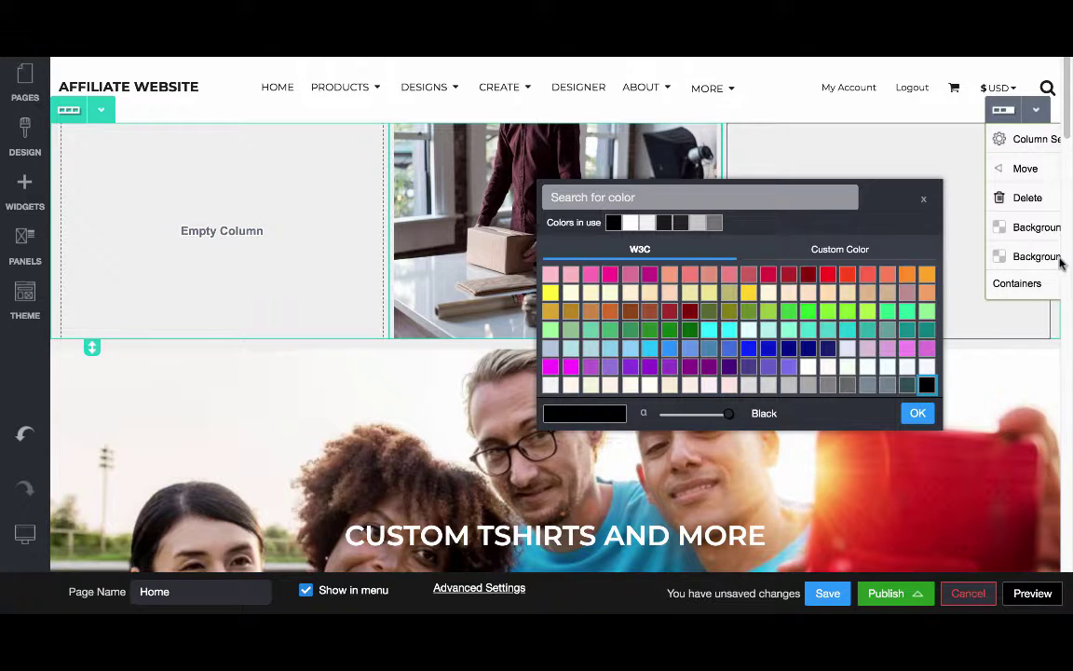
left_click(1057, 257)
- Use the bench-accounting theme image as the third column's background image
left_click(1016, 110)
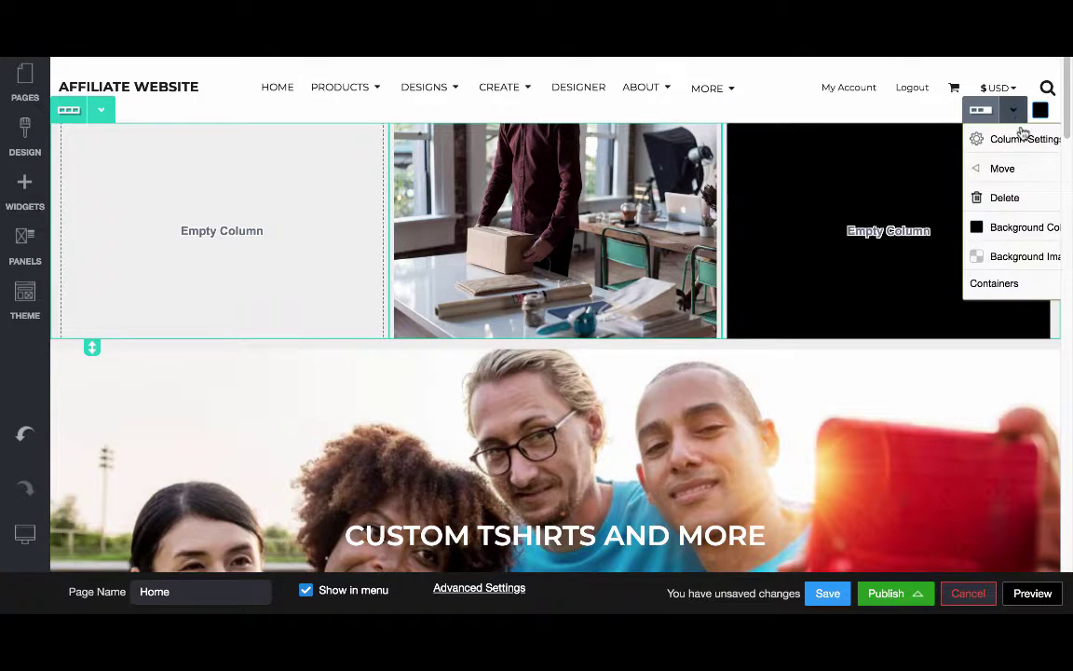
left_click(1020, 254)
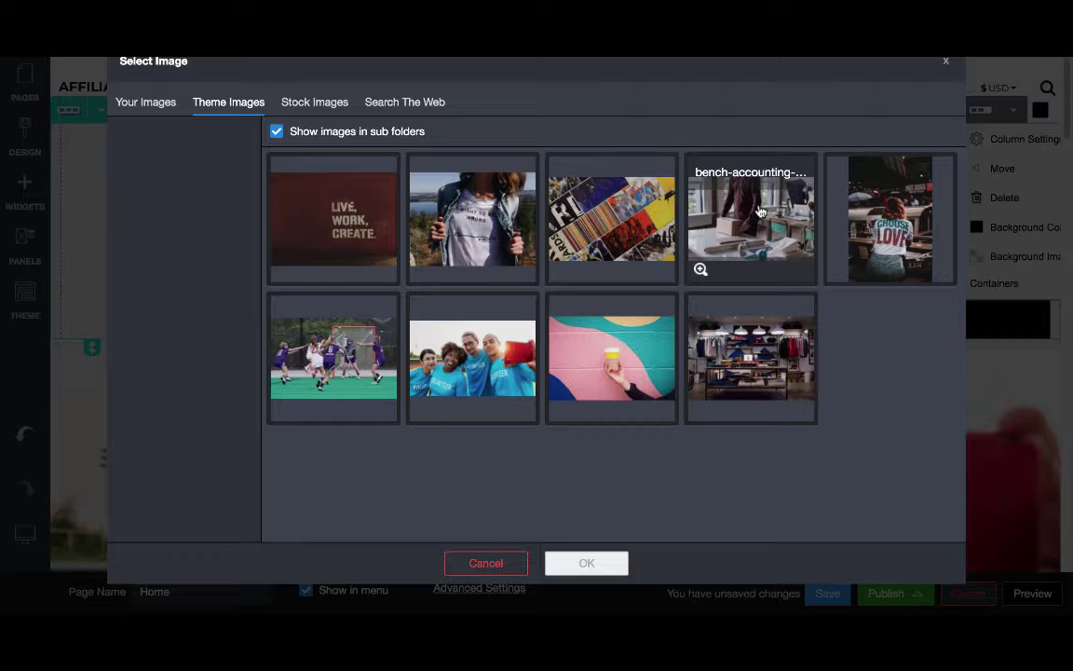
left_click(774, 242)
left_click(587, 563)
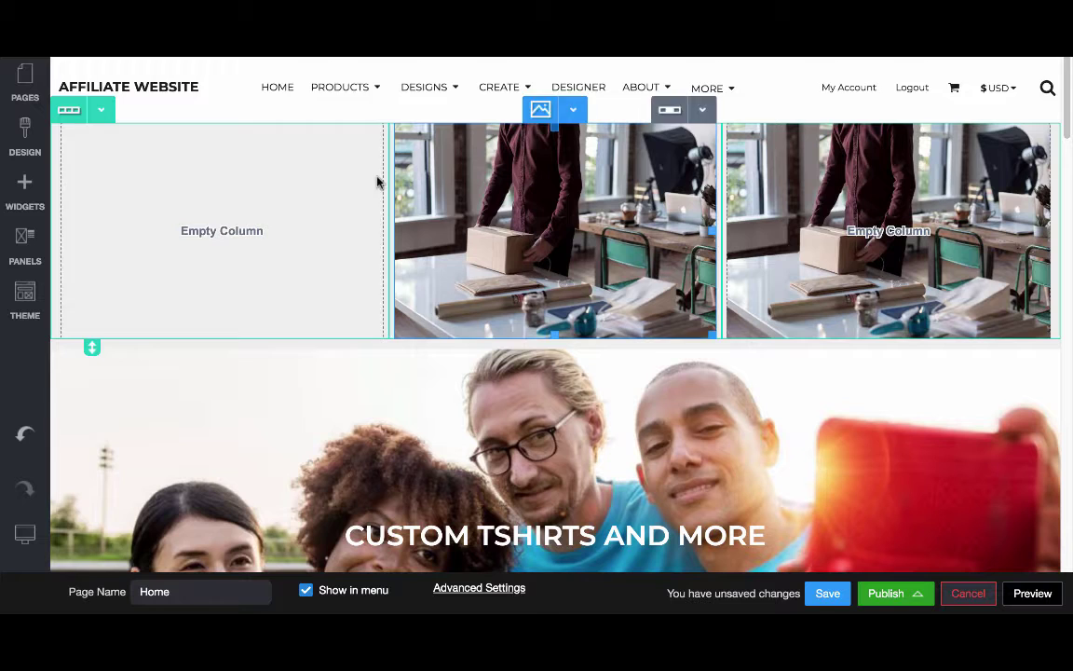
- Add a Text widget to the third column and shift it down toward the middle of its background image
left_click(24, 191)
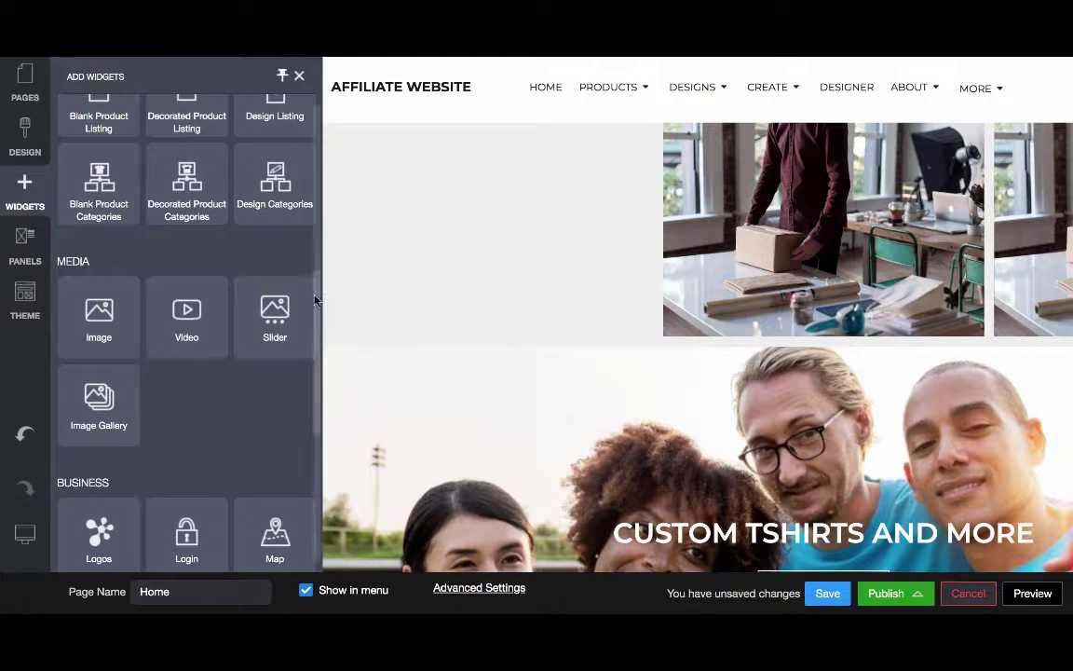
scroll(317, 271, "up", 5)
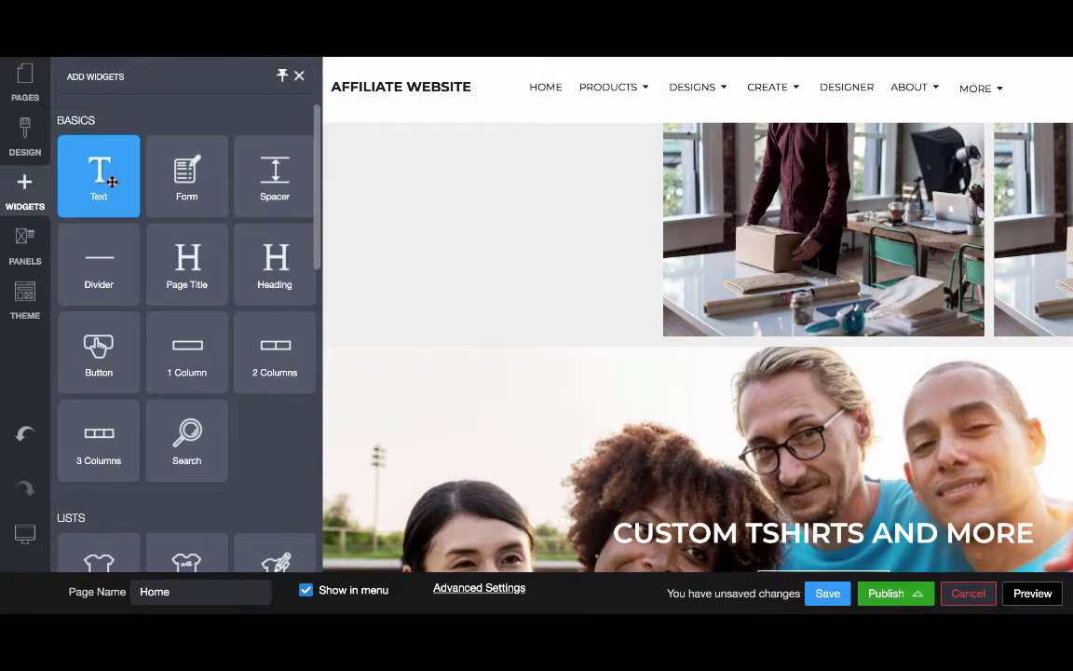
left_click_drag(108, 180, 863, 235)
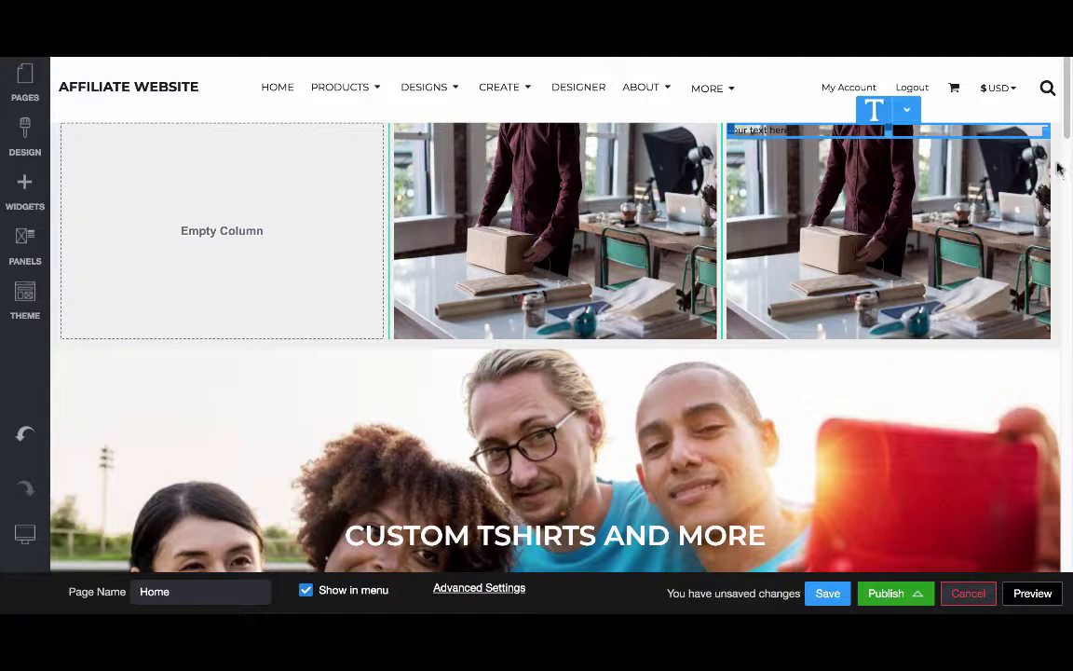
left_click_drag(892, 124, 890, 205)
- Replace the third column's placeholder text with "Display Text"
left_click(762, 212)
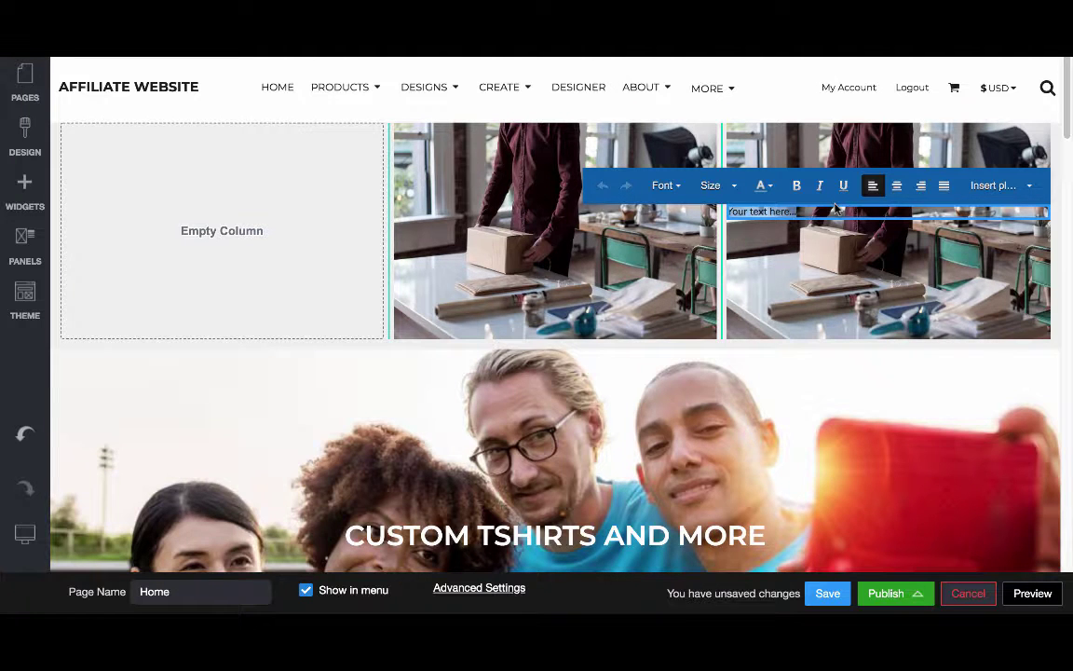
key("BackSpace")
type("Display Tex")
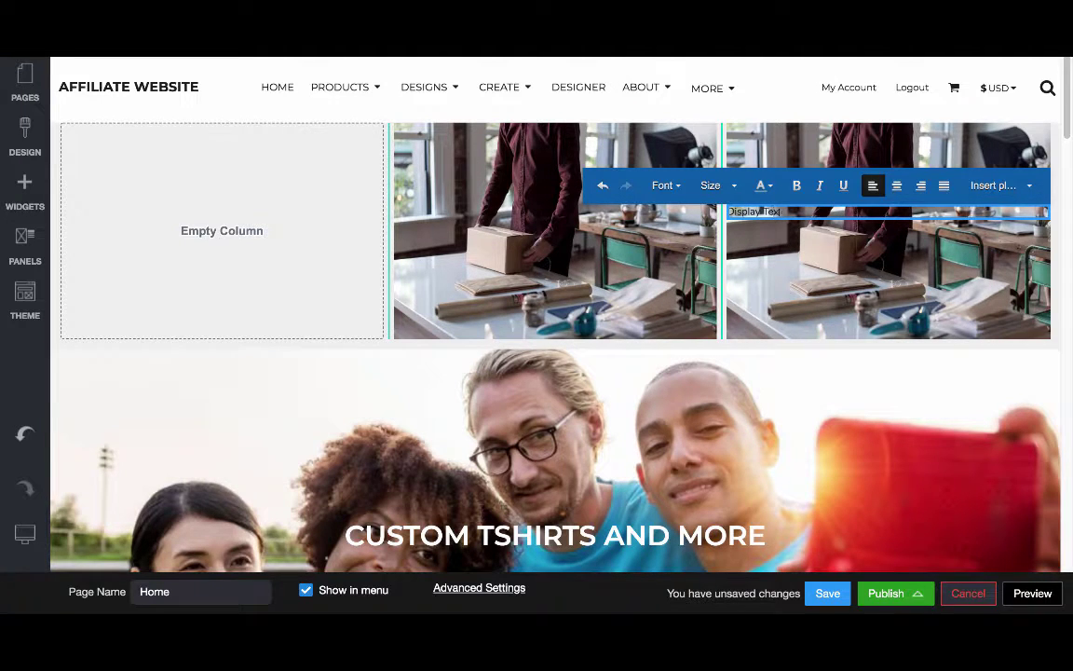
type("t")
left_click(802, 163)
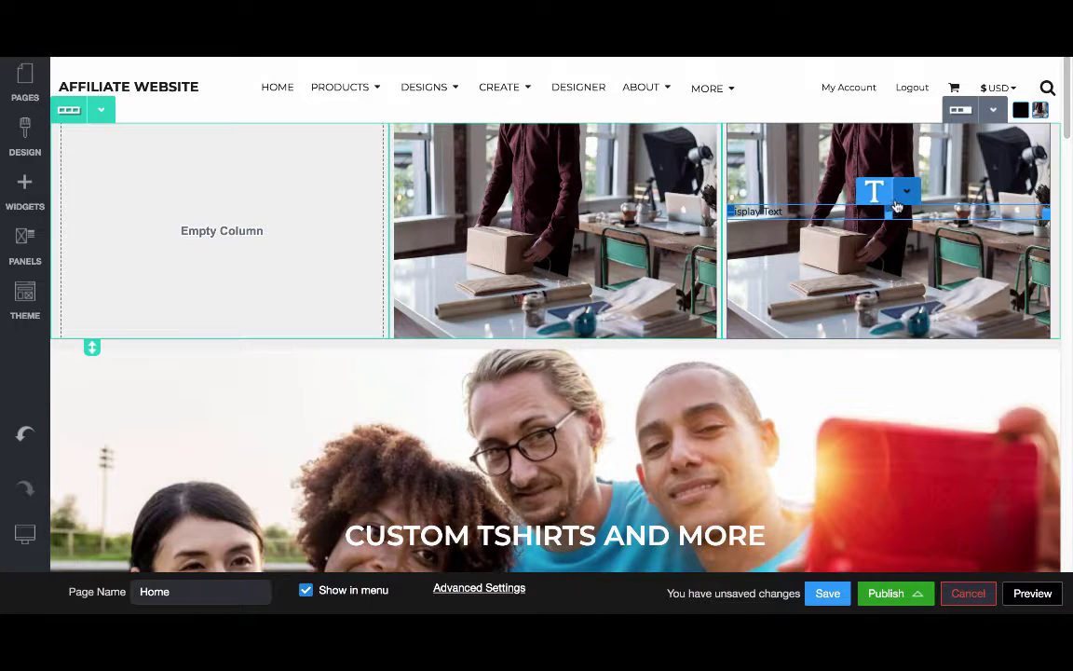
- Center-align the third column's Display Text widget through its layout settings
left_click(896, 204)
left_click(900, 221)
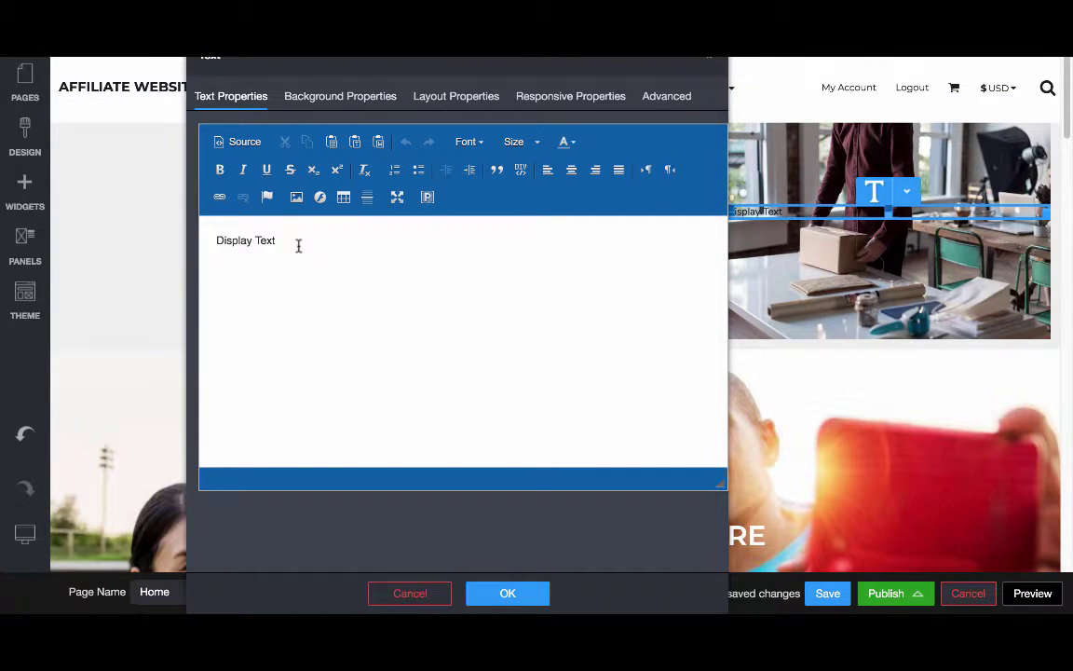
left_click(462, 100)
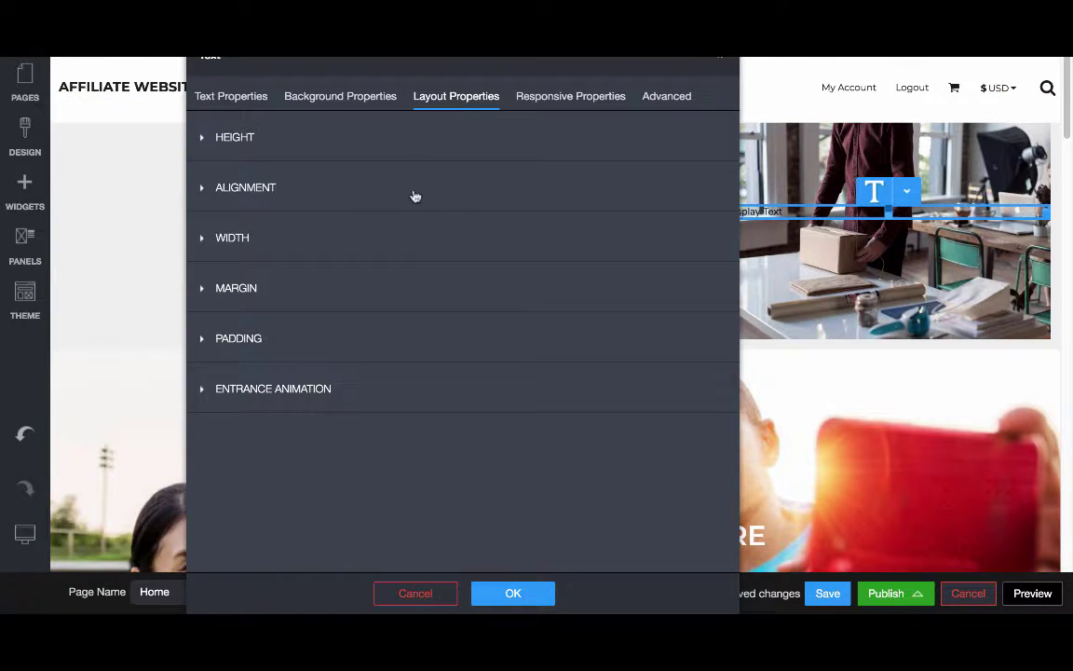
left_click(270, 188)
left_click(257, 244)
left_click(304, 182)
- Set the Display Text widget's normal background color to White
left_click(338, 98)
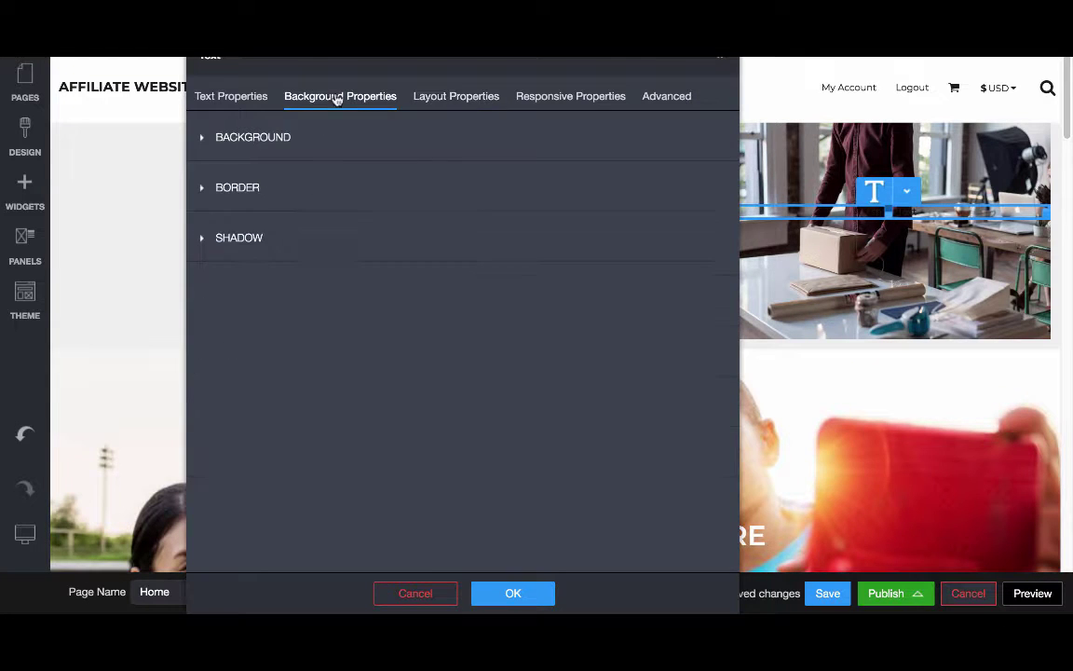
left_click(244, 137)
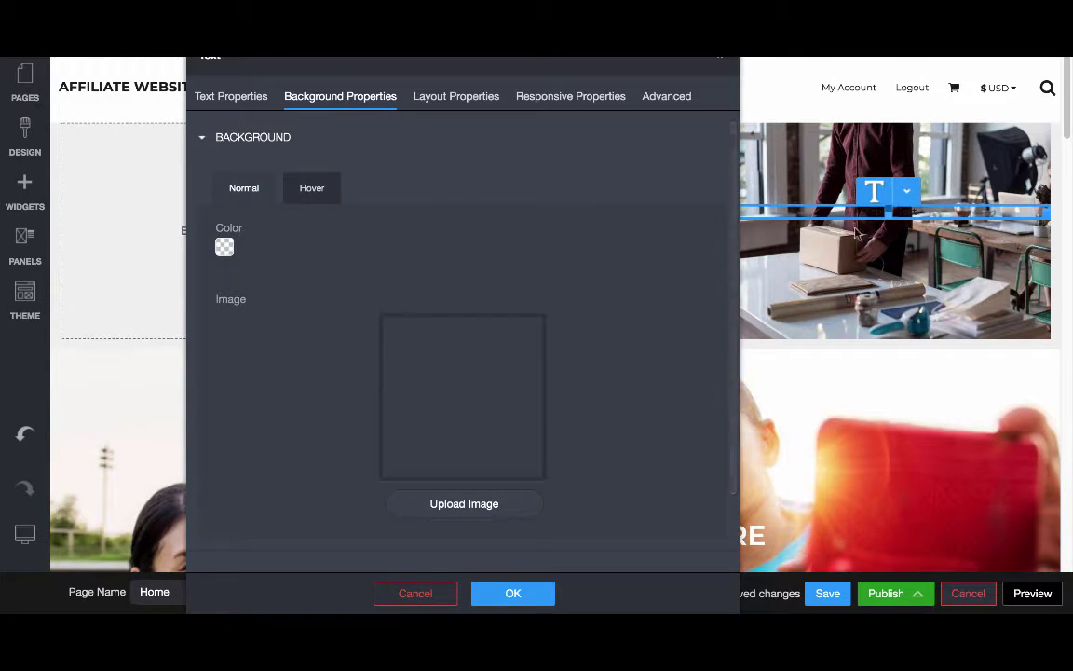
left_click(224, 249)
left_click(326, 284)
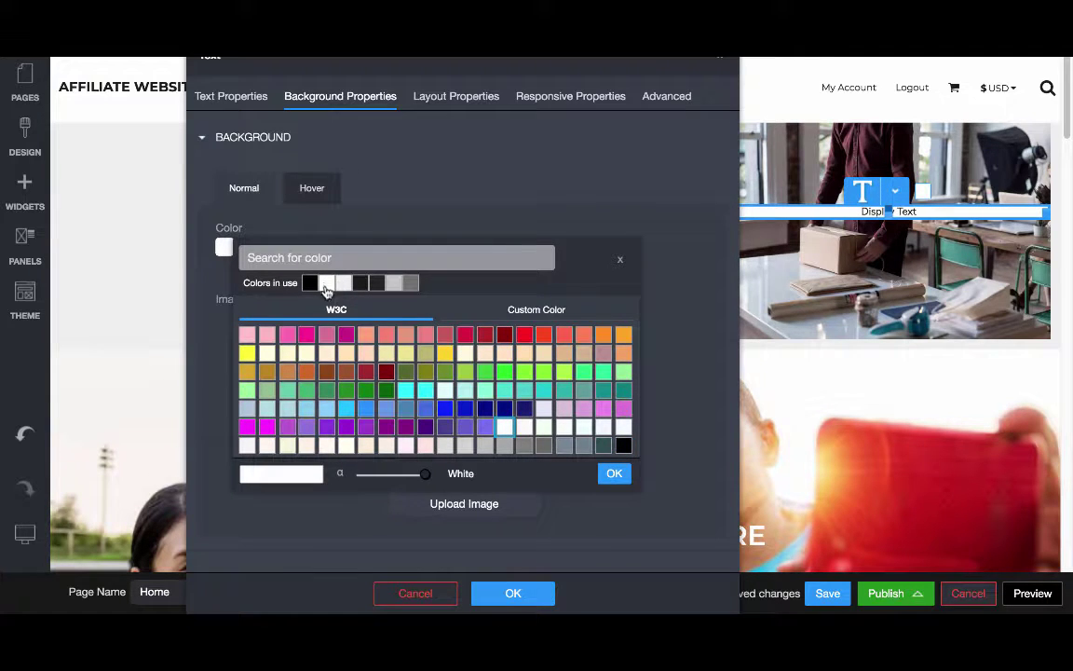
left_click(614, 474)
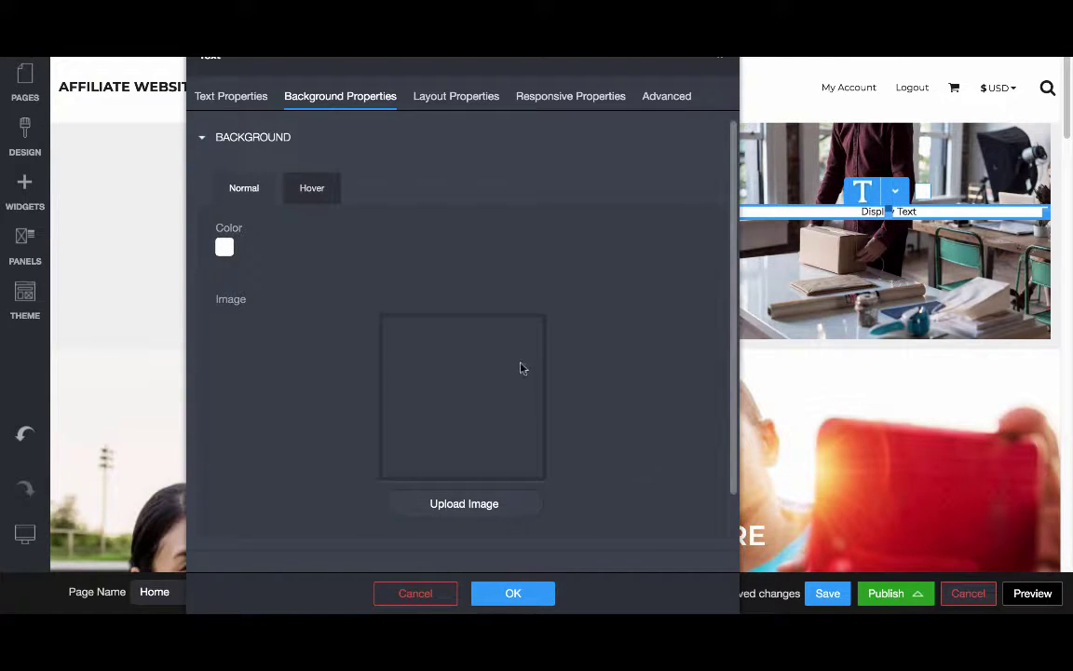
scroll(588, 395, "down", 2)
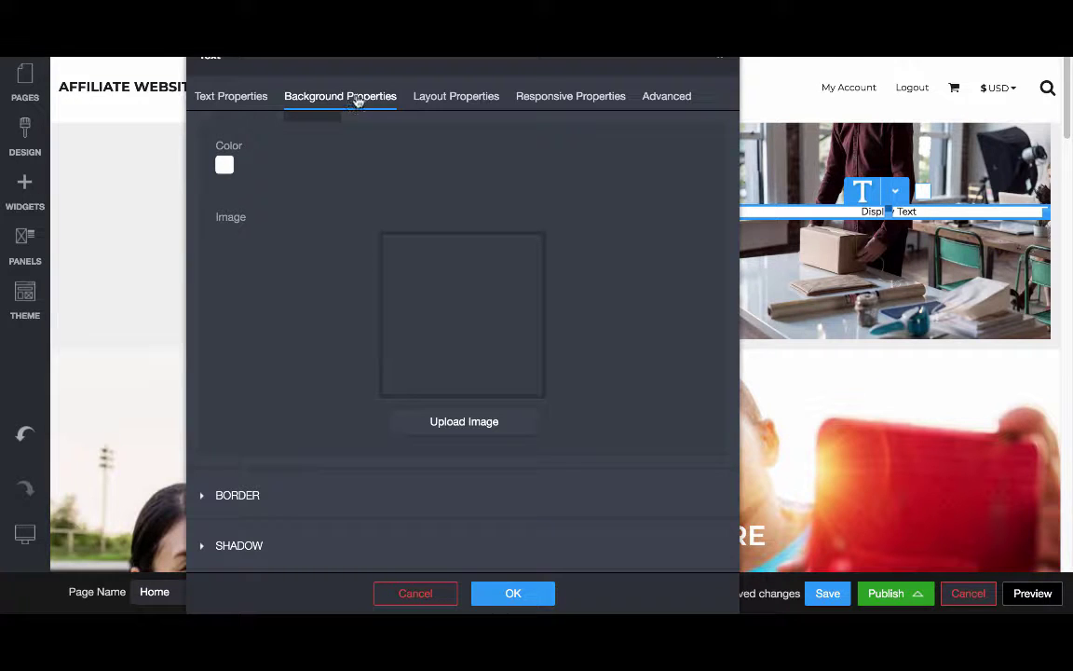
- Review the Display Text widget's width and margin settings in its layout properties
left_click(436, 99)
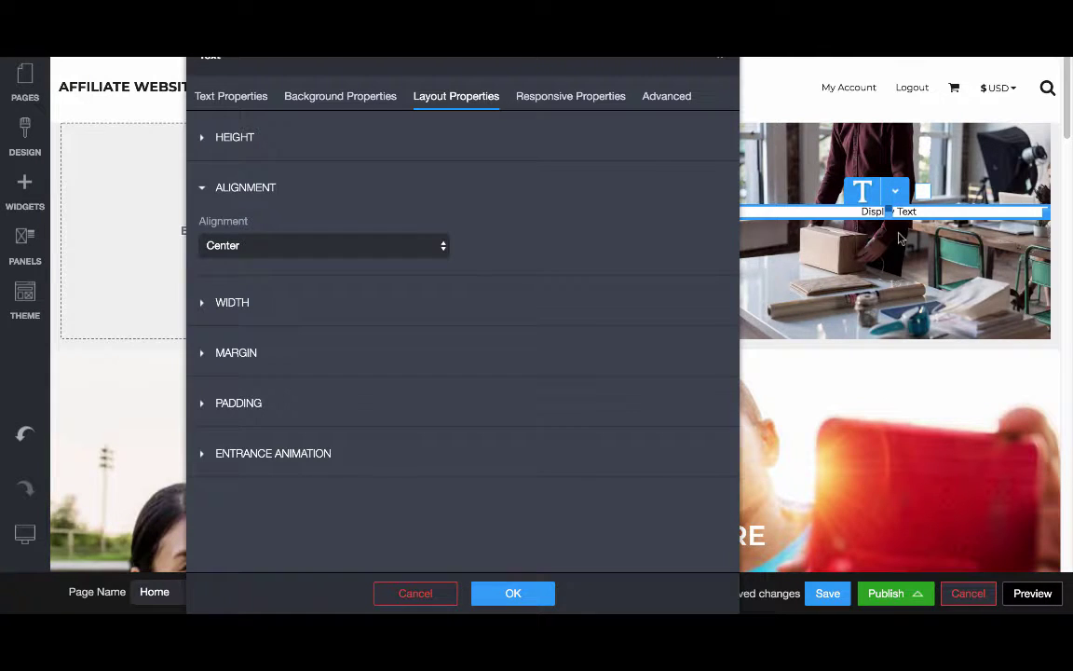
left_click(240, 304)
left_click(241, 419)
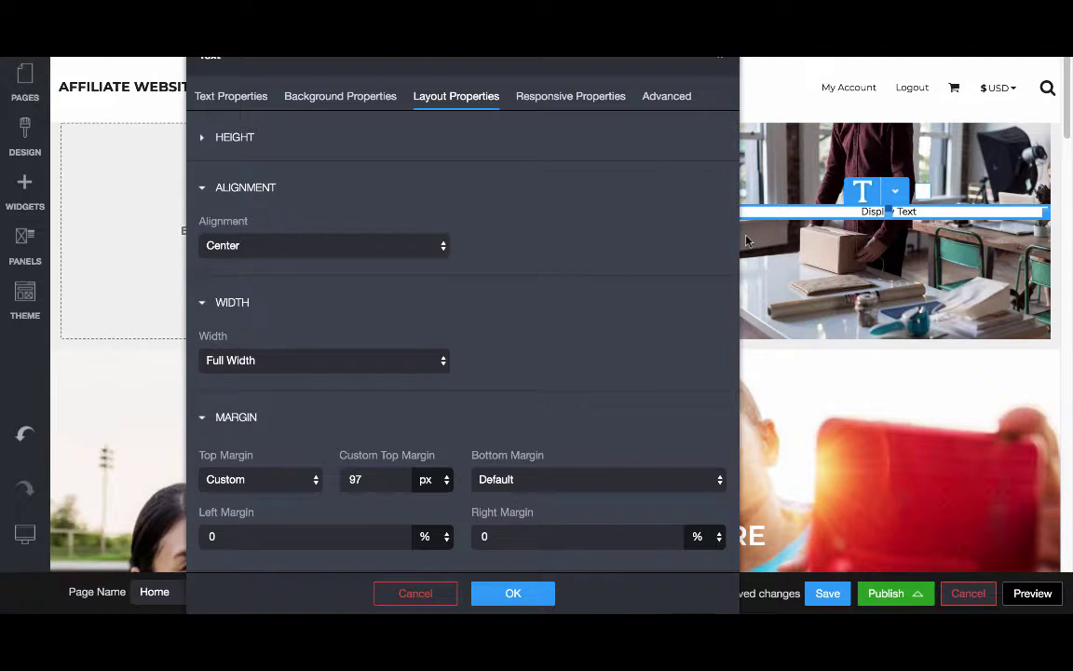
scroll(718, 290, "down", 1)
scroll(718, 289, "down", 1)
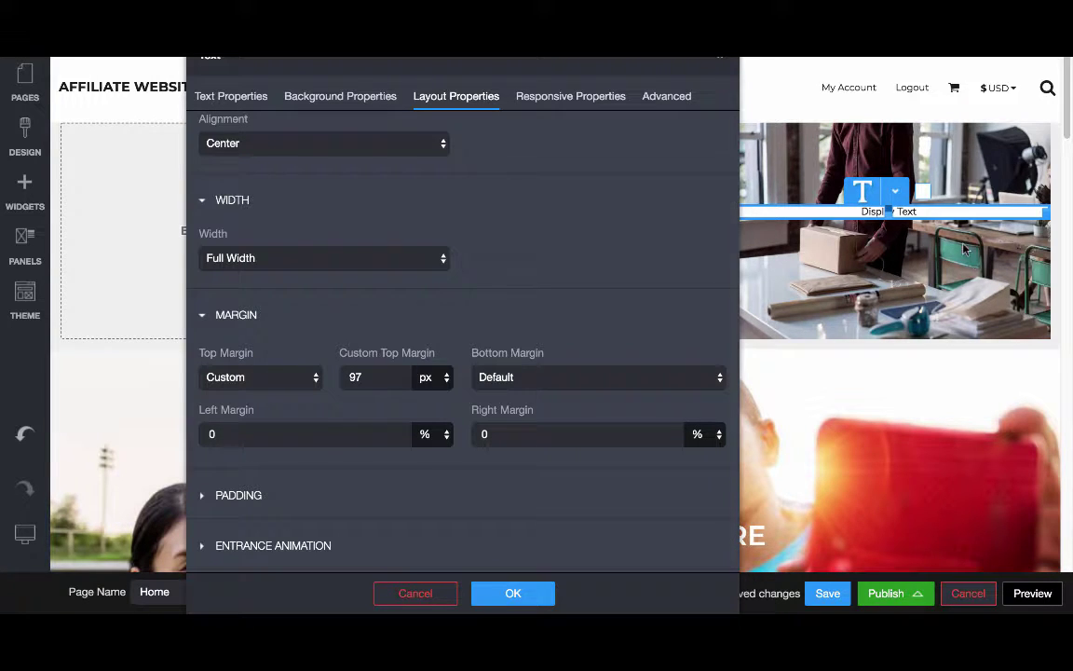
- Clone the Display Text widget and move the copy up directly beneath the original
left_click(899, 192)
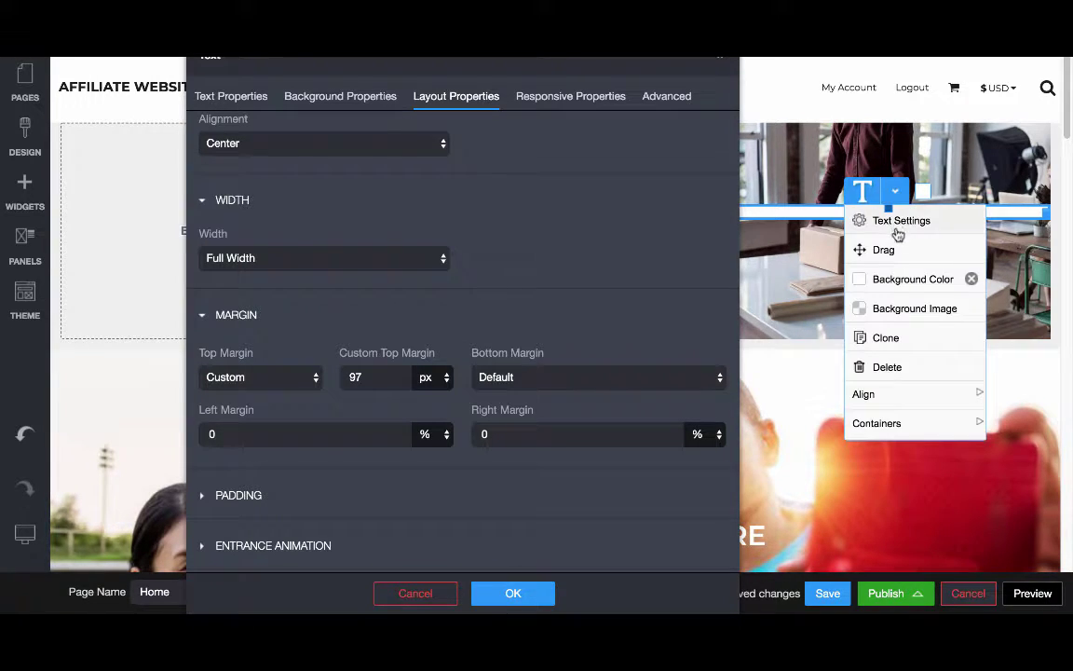
left_click(913, 342)
left_click(896, 306)
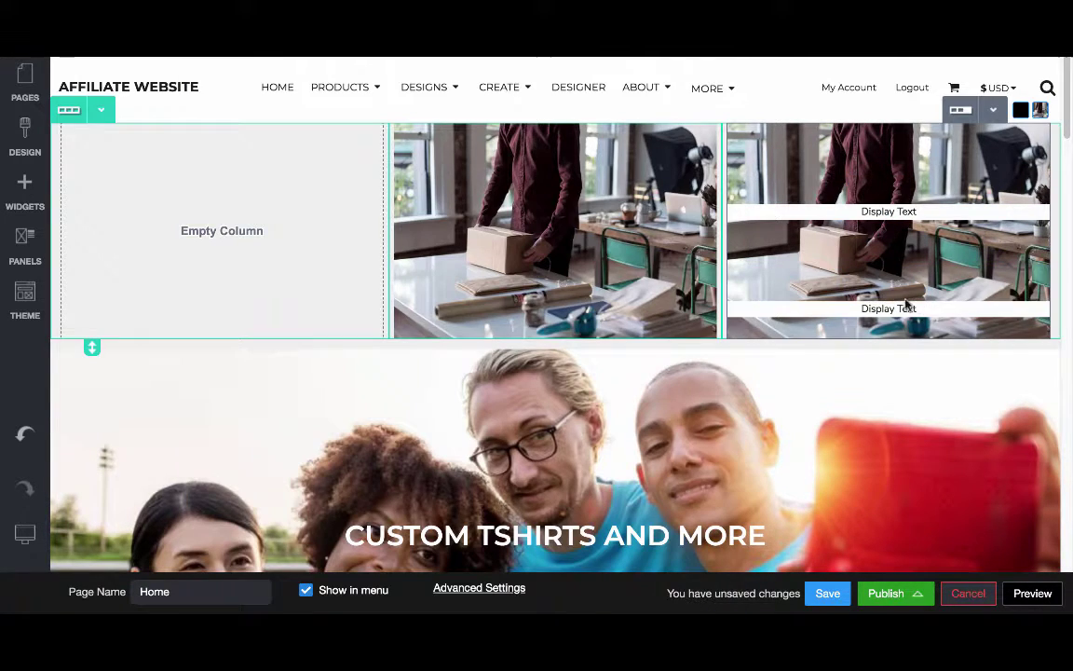
mouse_move(890, 305)
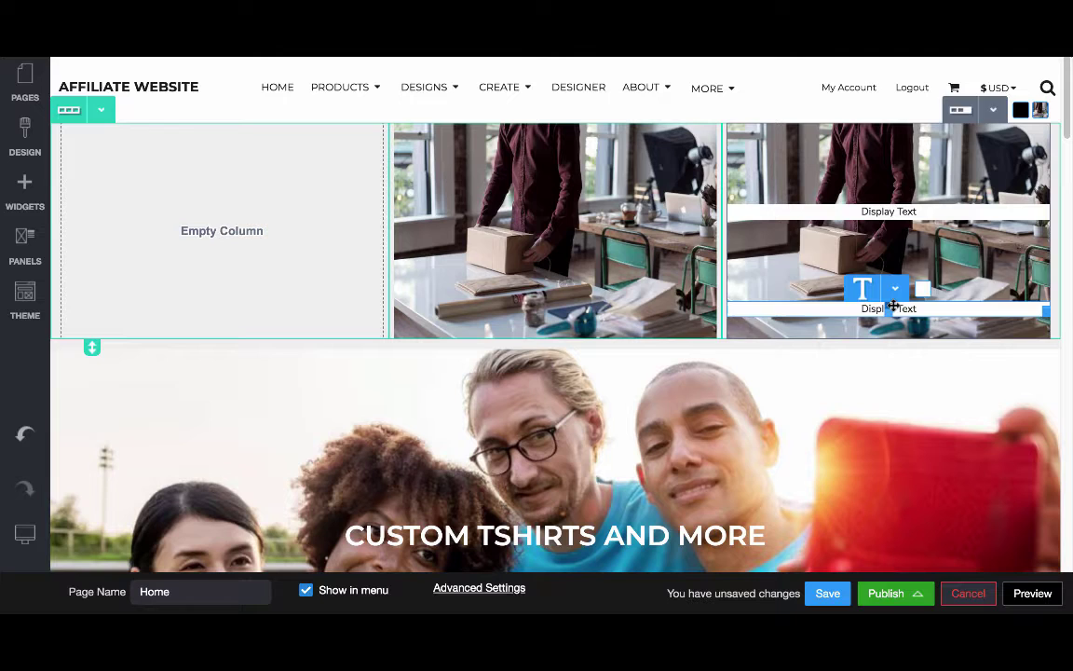
left_click_drag(893, 306, 898, 227)
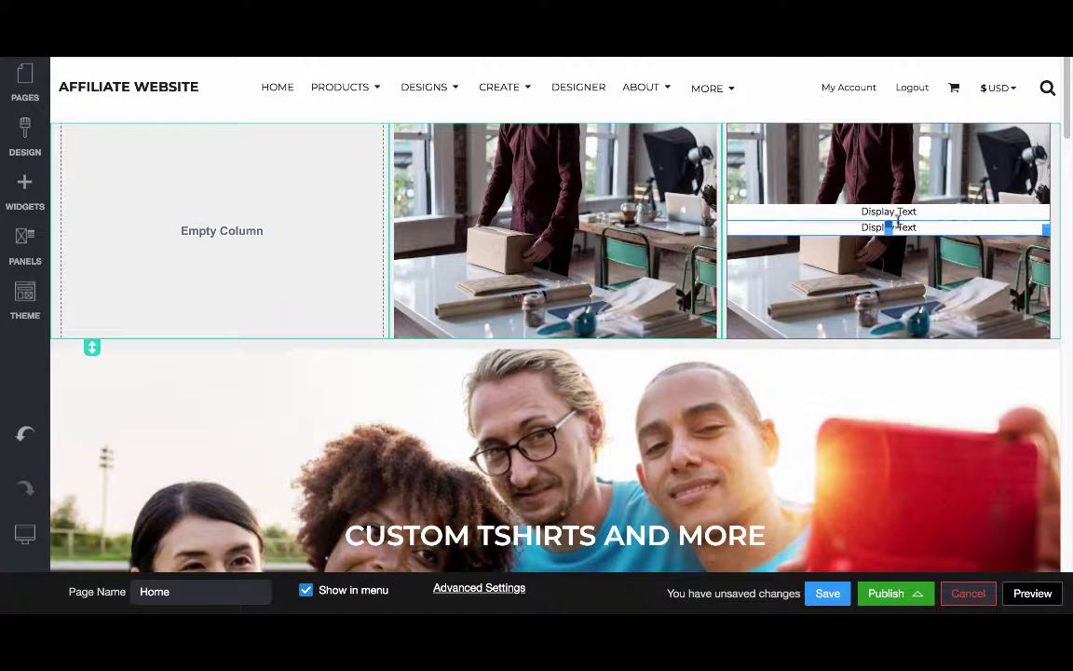
- Try an X-Large bottom margin on the upper Display Text widget, and set it to Medium instead
mouse_move(804, 214)
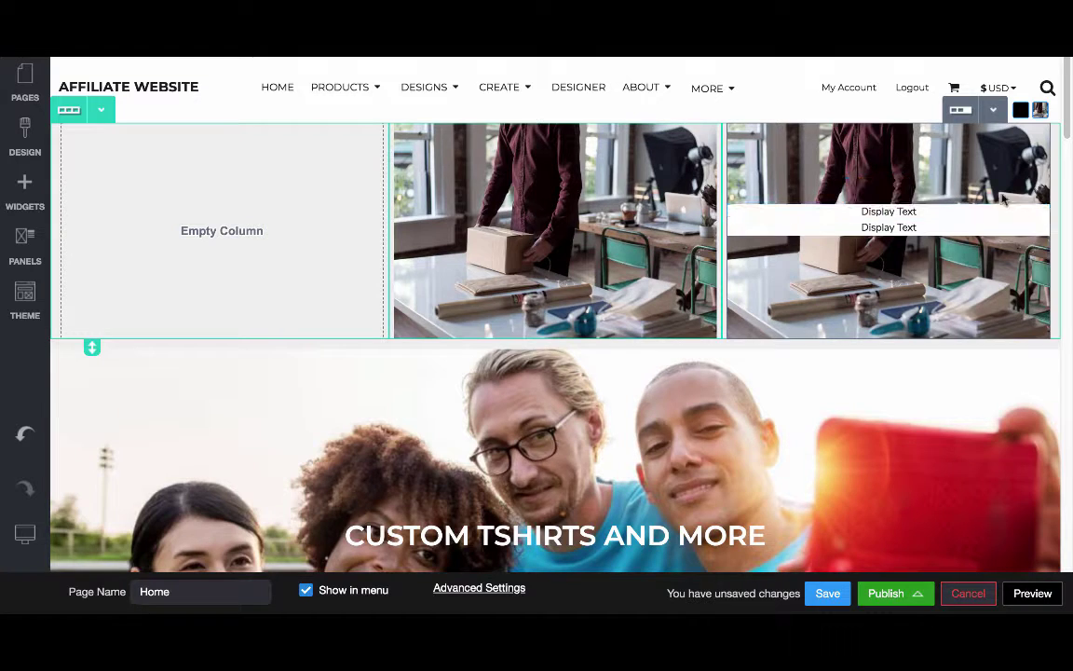
left_click(894, 191)
left_click(899, 220)
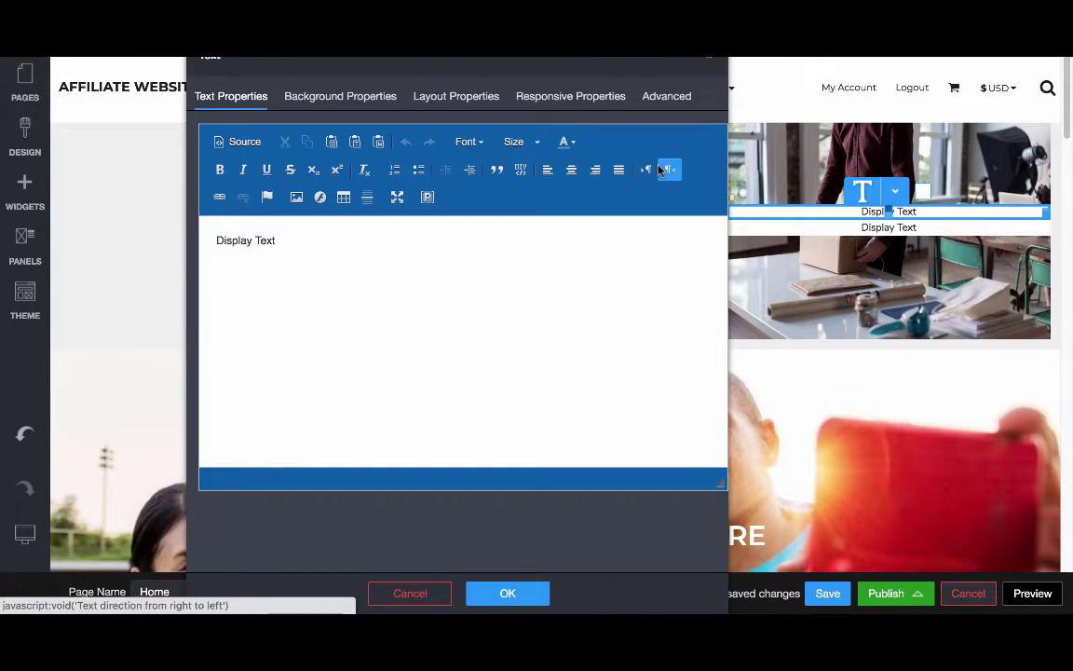
left_click(478, 98)
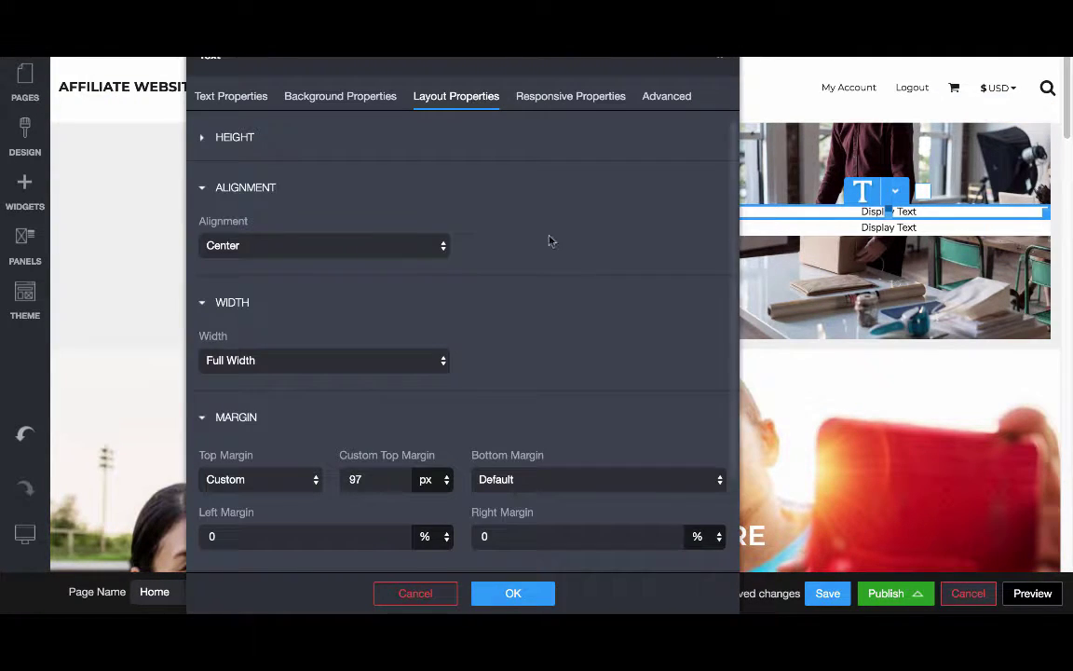
scroll(735, 245, "down", 1)
scroll(735, 245, "down", 3)
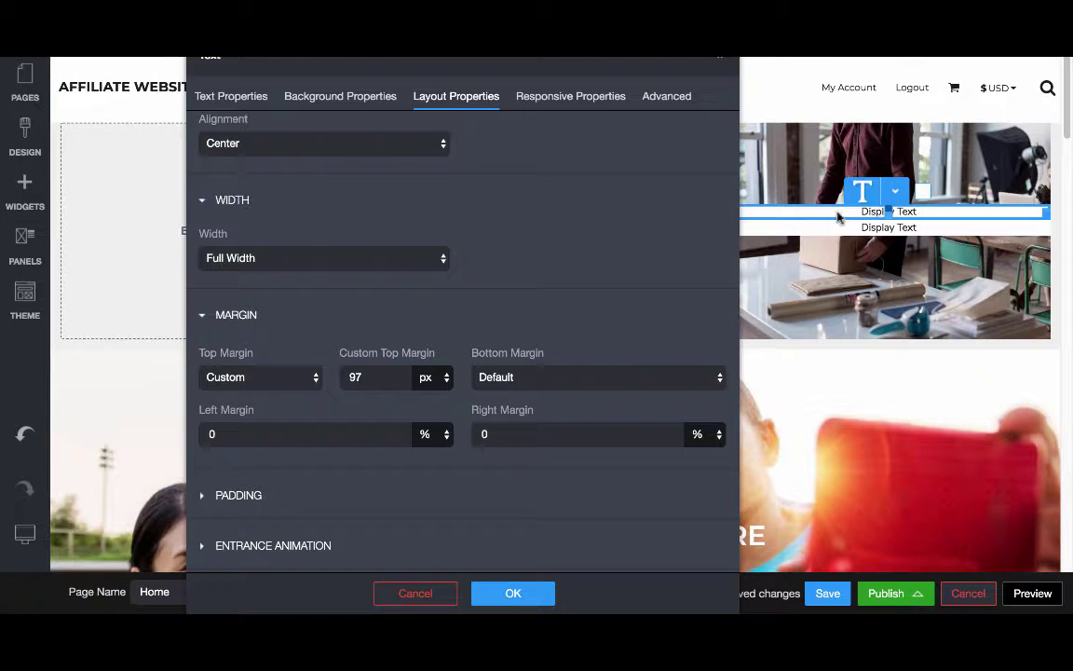
left_click(606, 377)
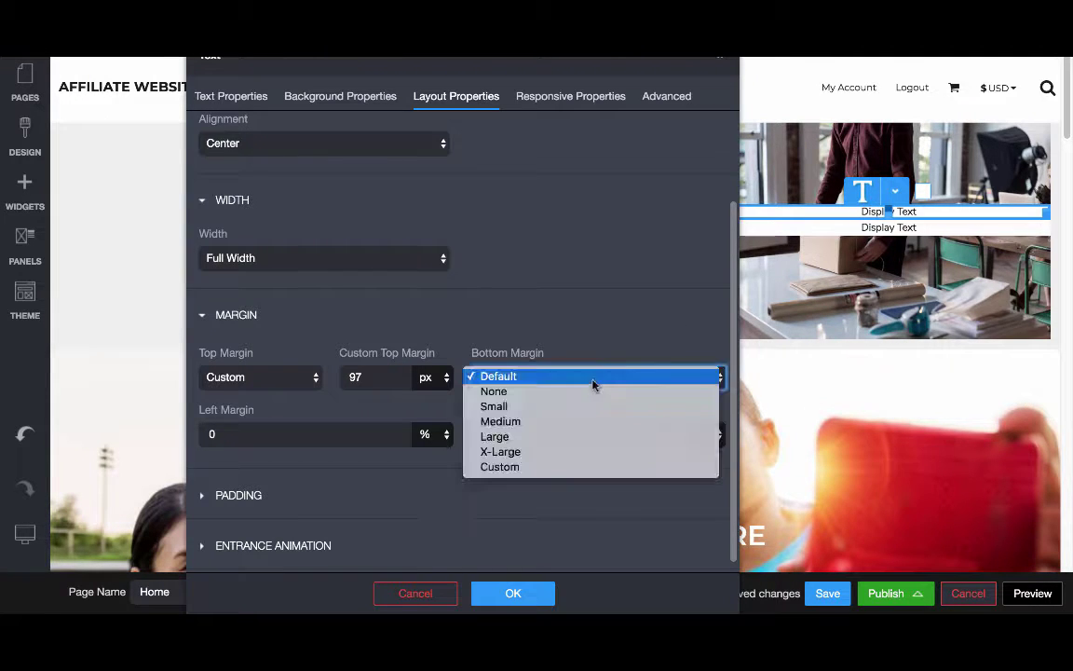
left_click(584, 452)
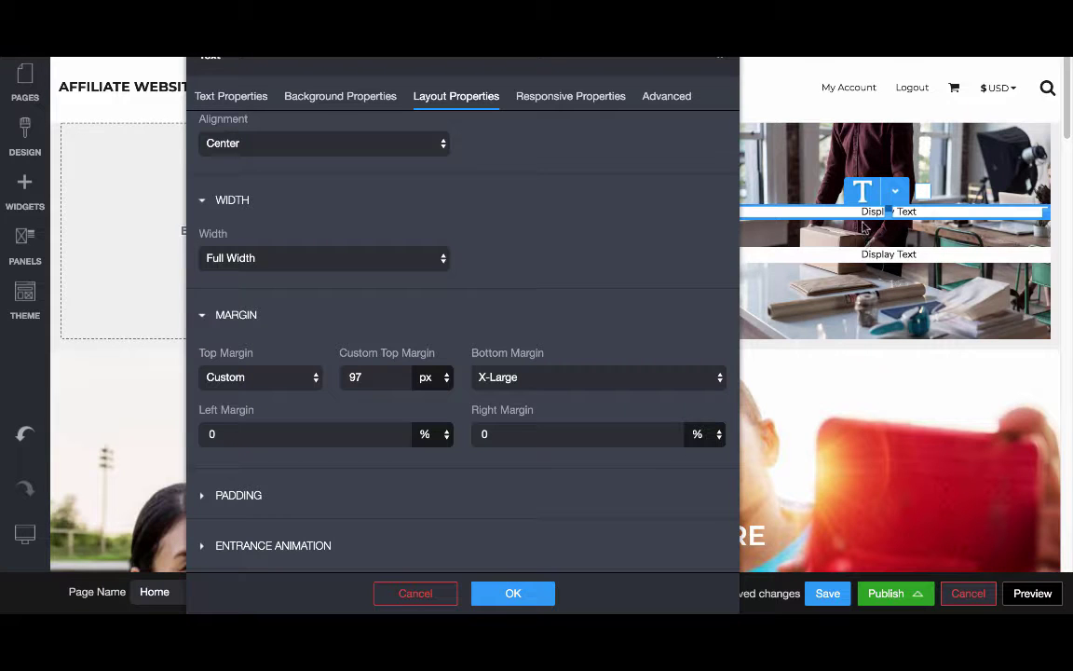
left_click(508, 377)
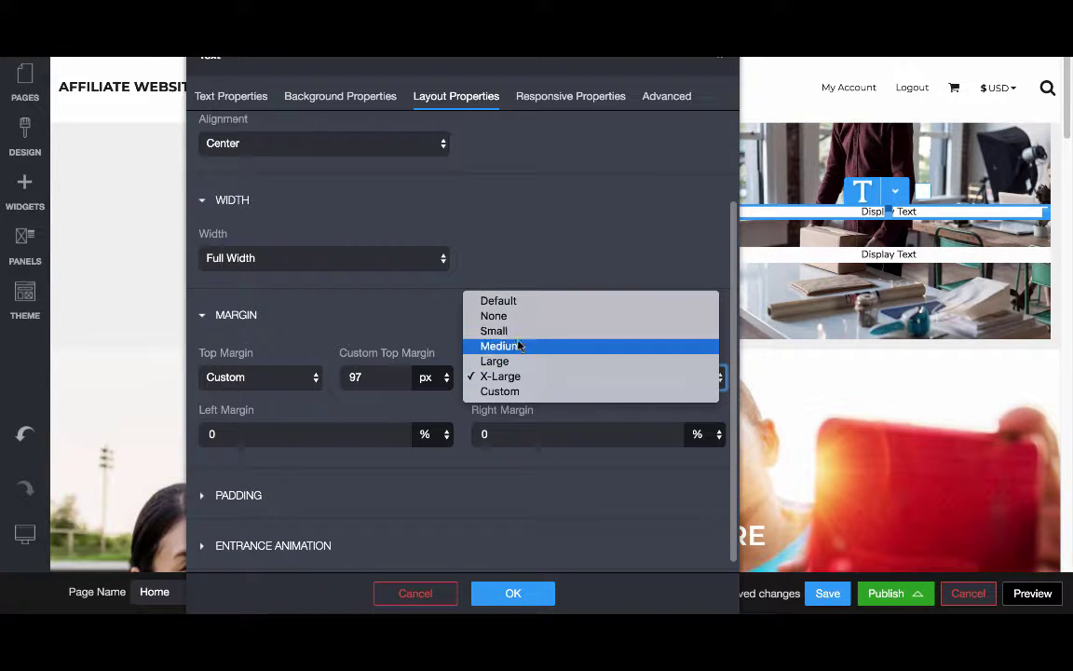
left_click(519, 346)
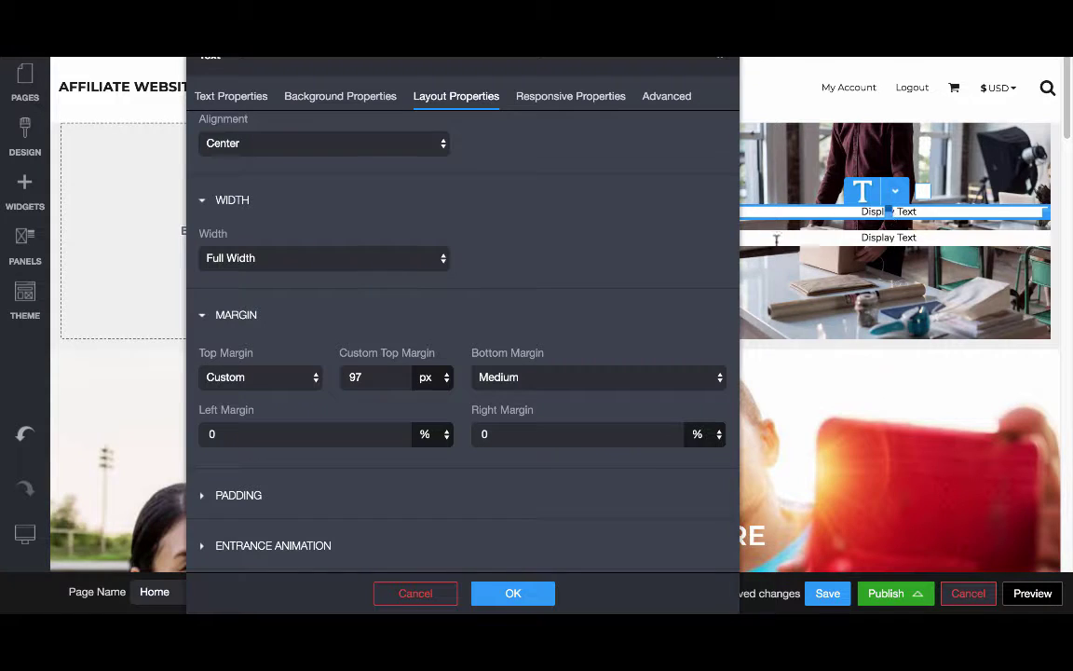
- Set the upper Display Text widget's top and bottom padding to 10 px each
left_click(227, 497)
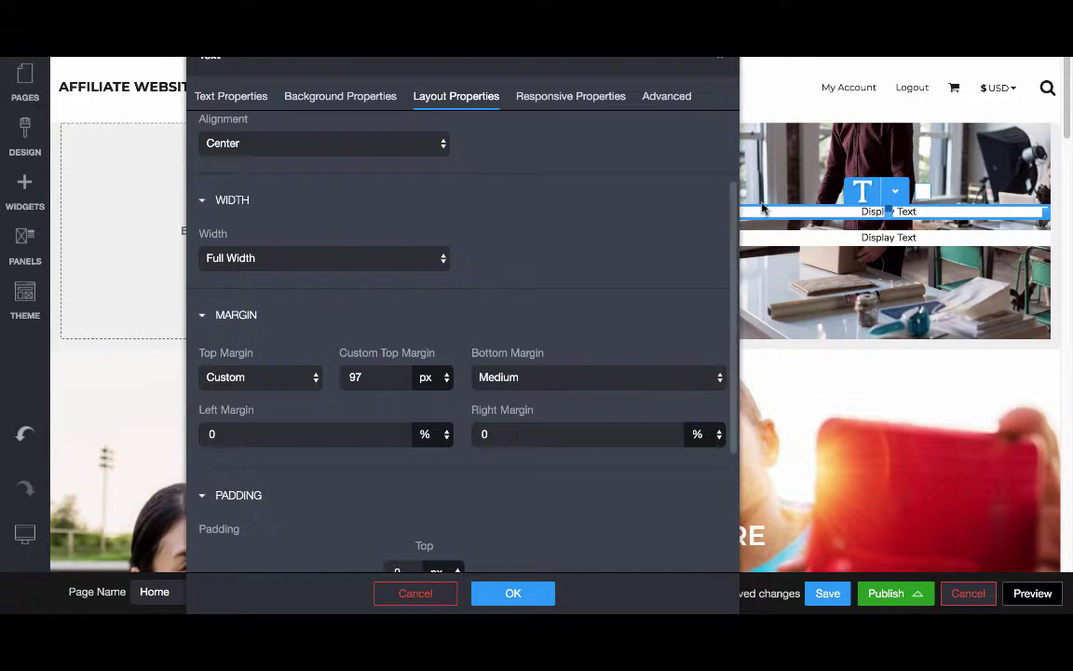
scroll(718, 335, "down", 4)
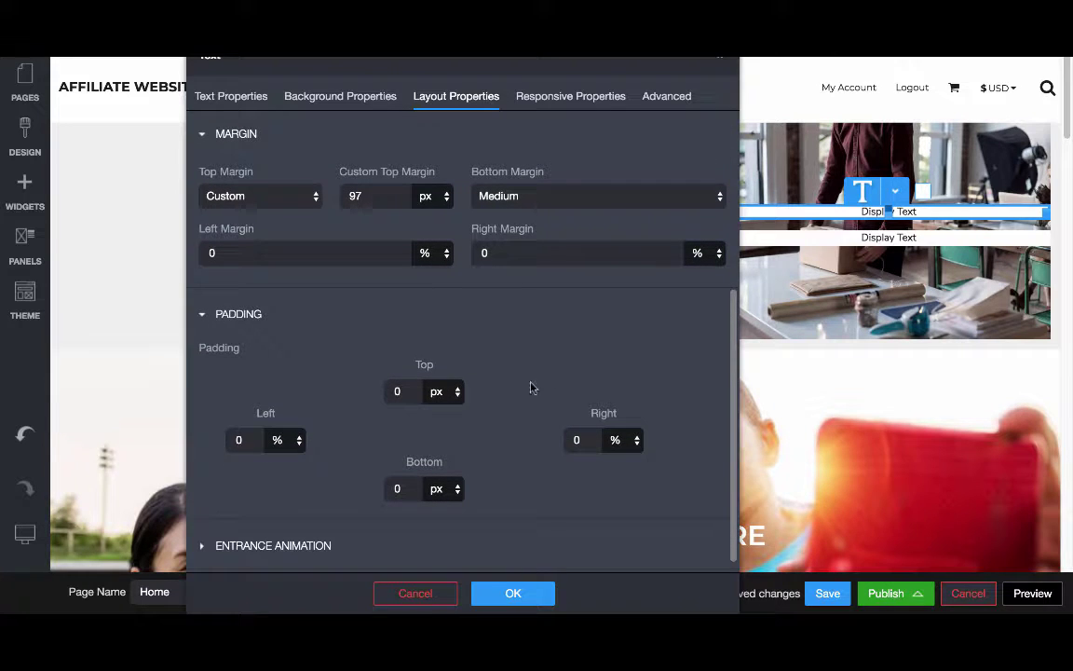
left_click(279, 446)
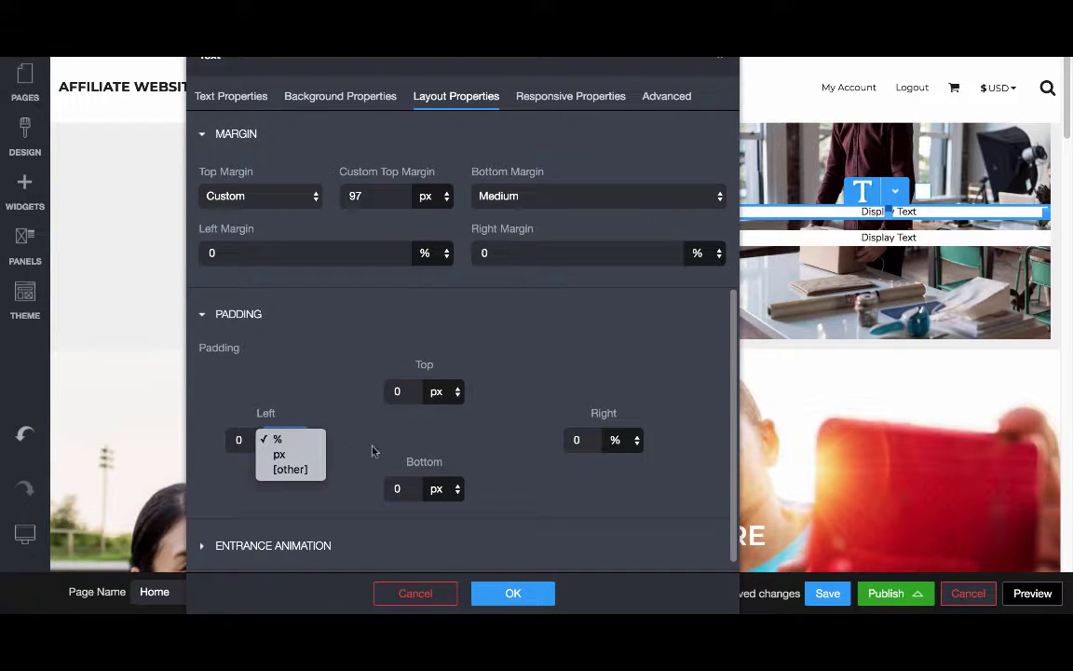
left_click(277, 439)
left_click(239, 440)
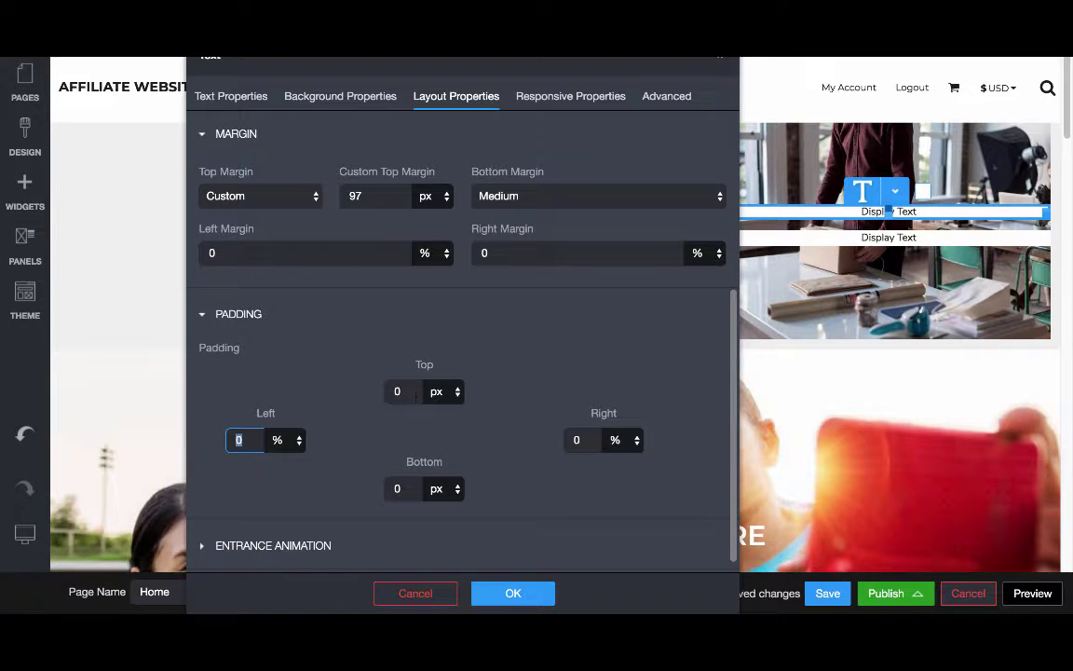
left_click(400, 393)
type("10")
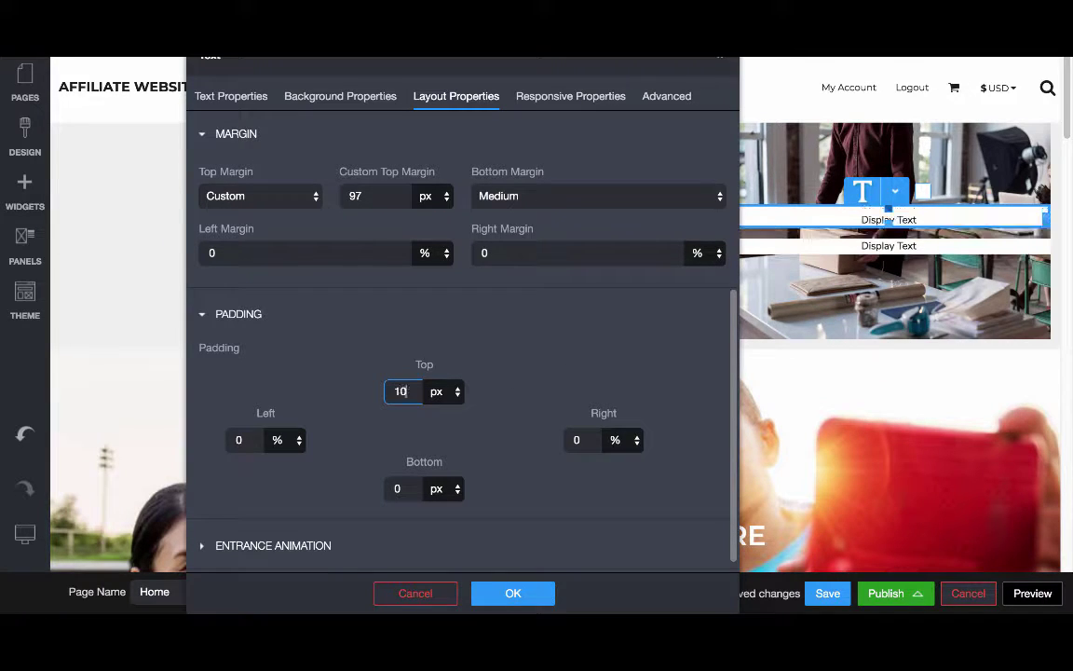
left_click(398, 488)
type("10")
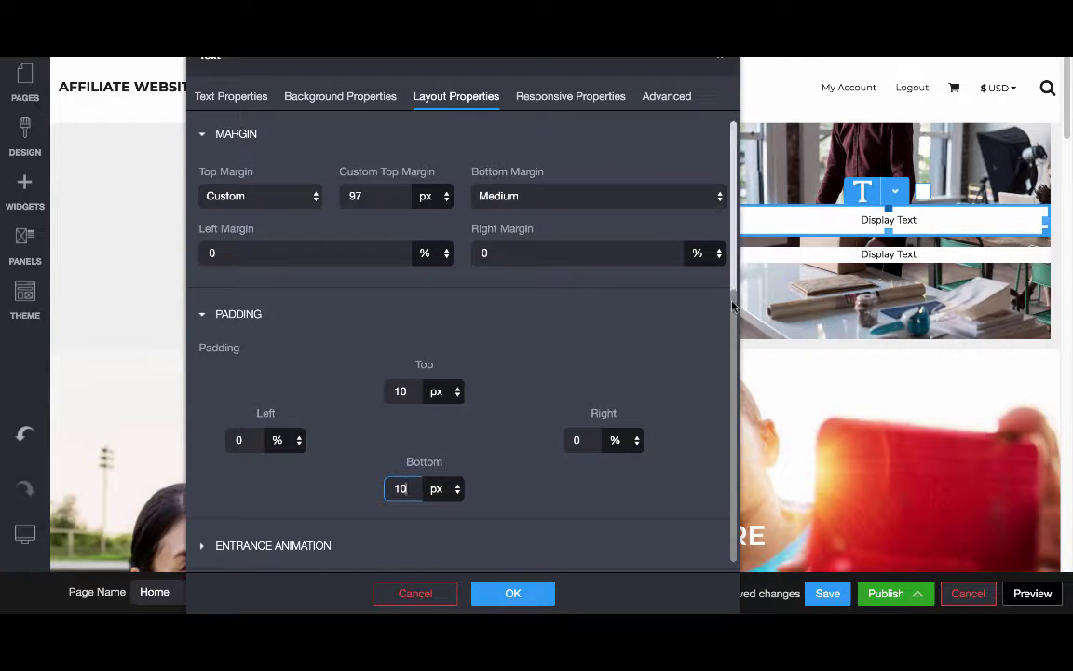
- Look through the entrance animation options, keep None, and apply the upper text widget's settings
left_click(323, 538)
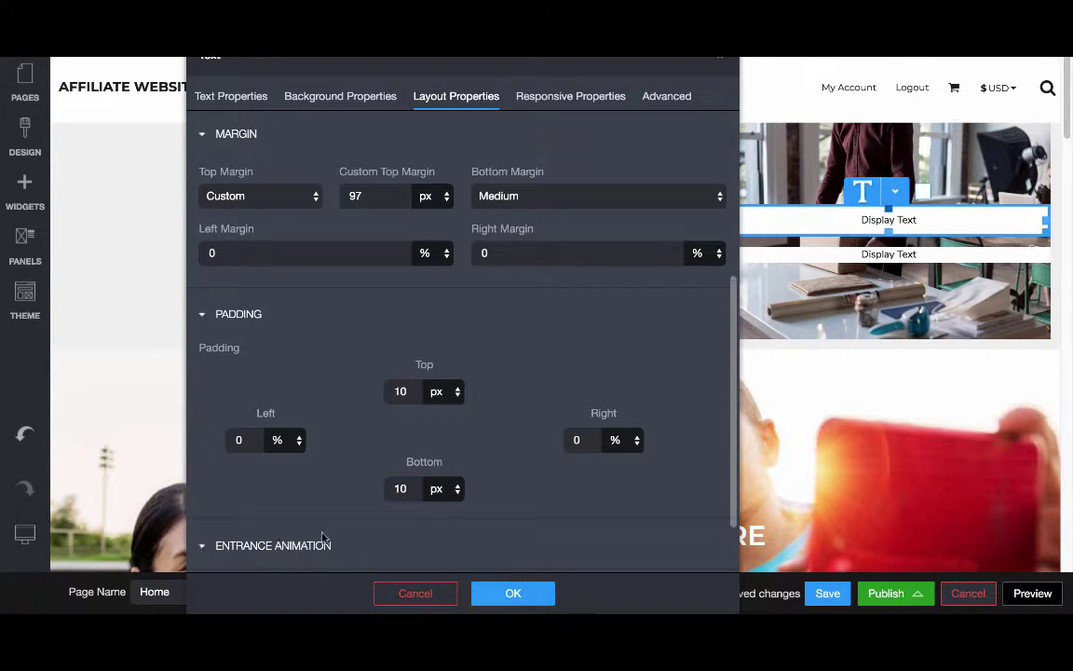
scroll(655, 379, "down", 2)
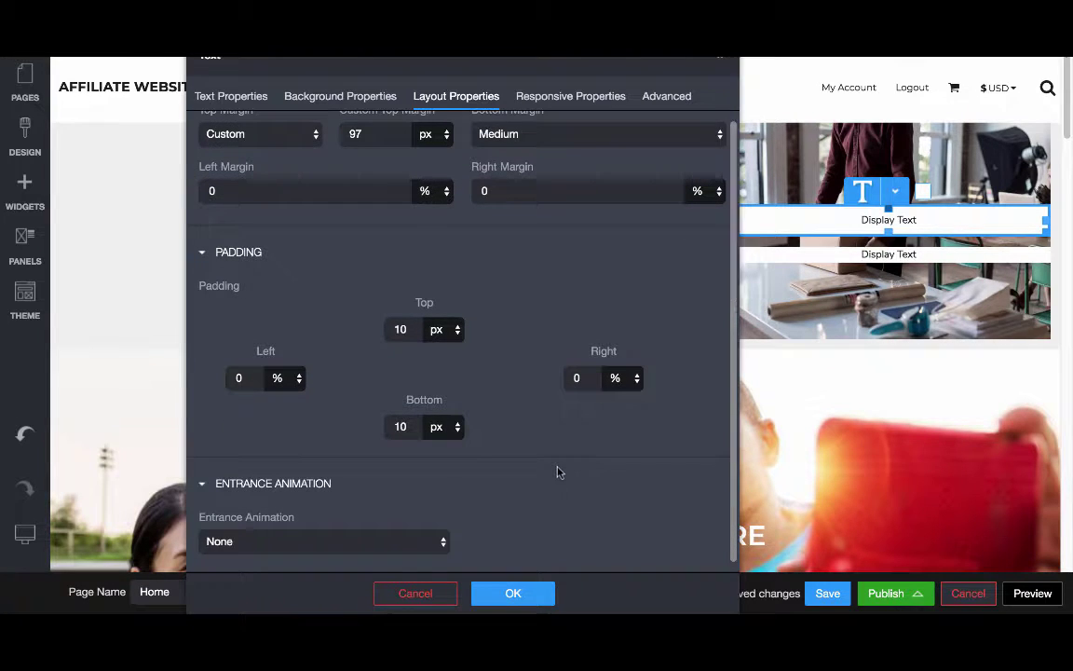
left_click(418, 542)
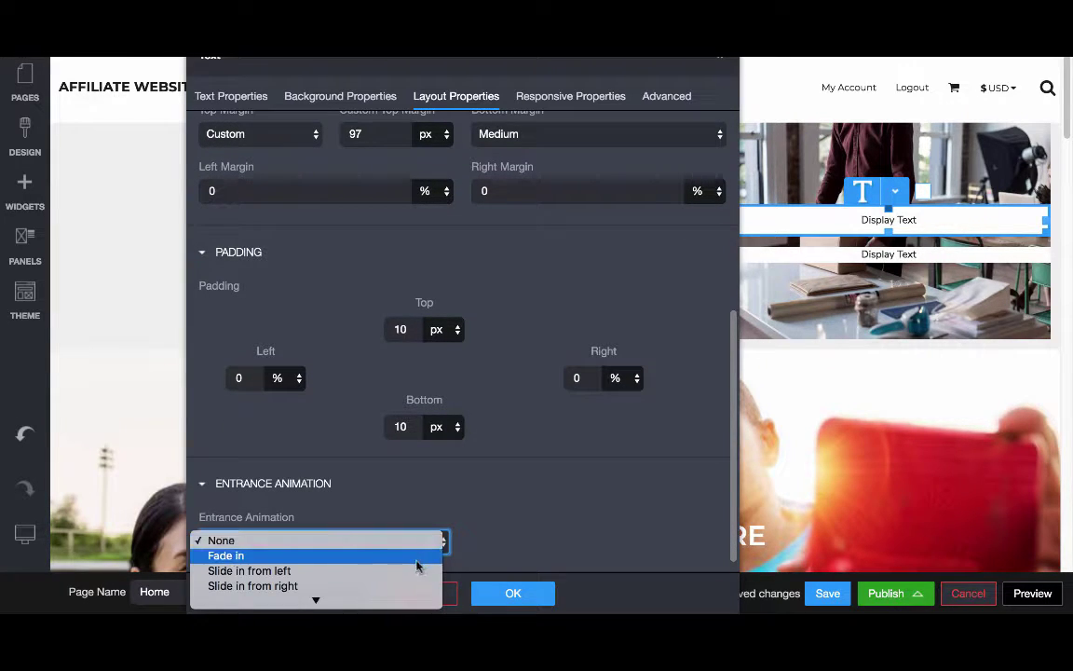
mouse_move(371, 596)
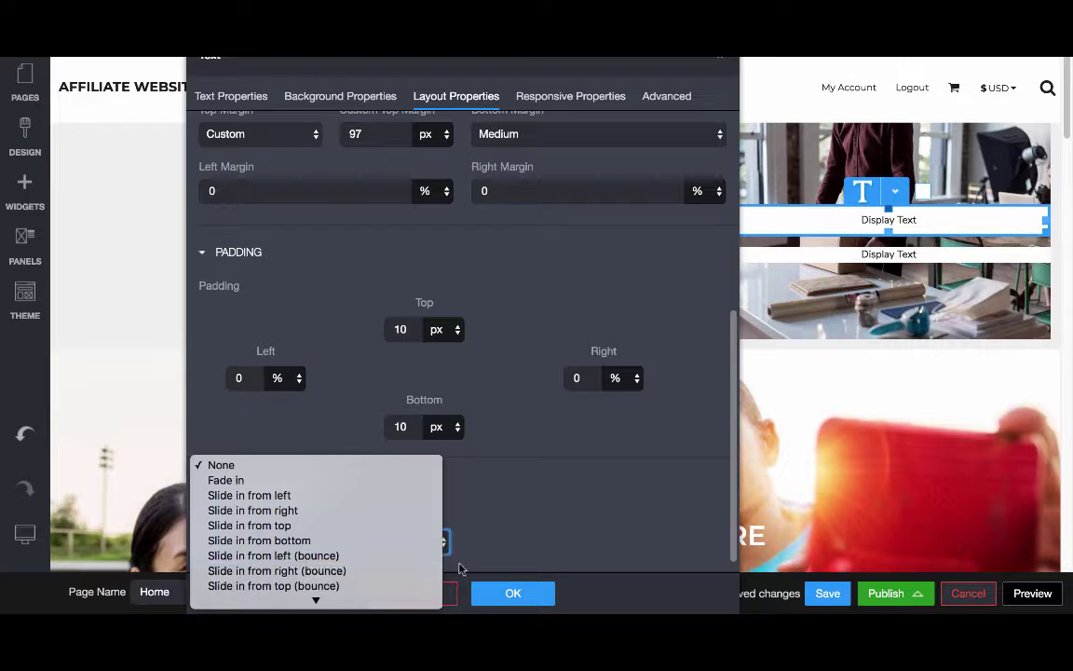
left_click(520, 526)
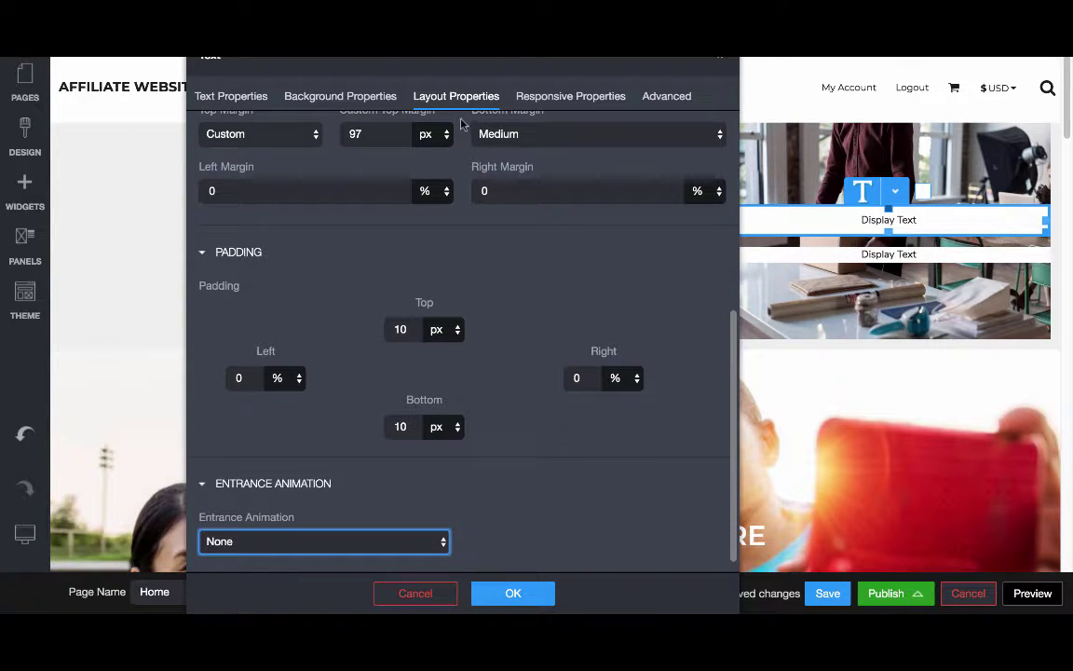
left_click(517, 593)
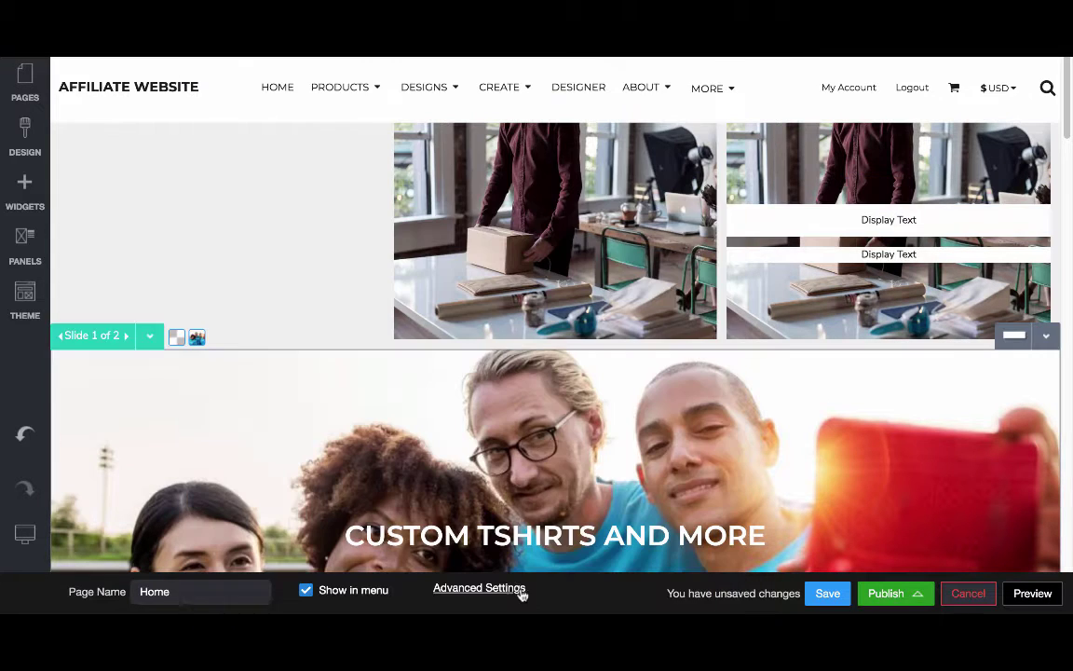
scroll(331, 280, "down", 3)
scroll(337, 277, "up", 3)
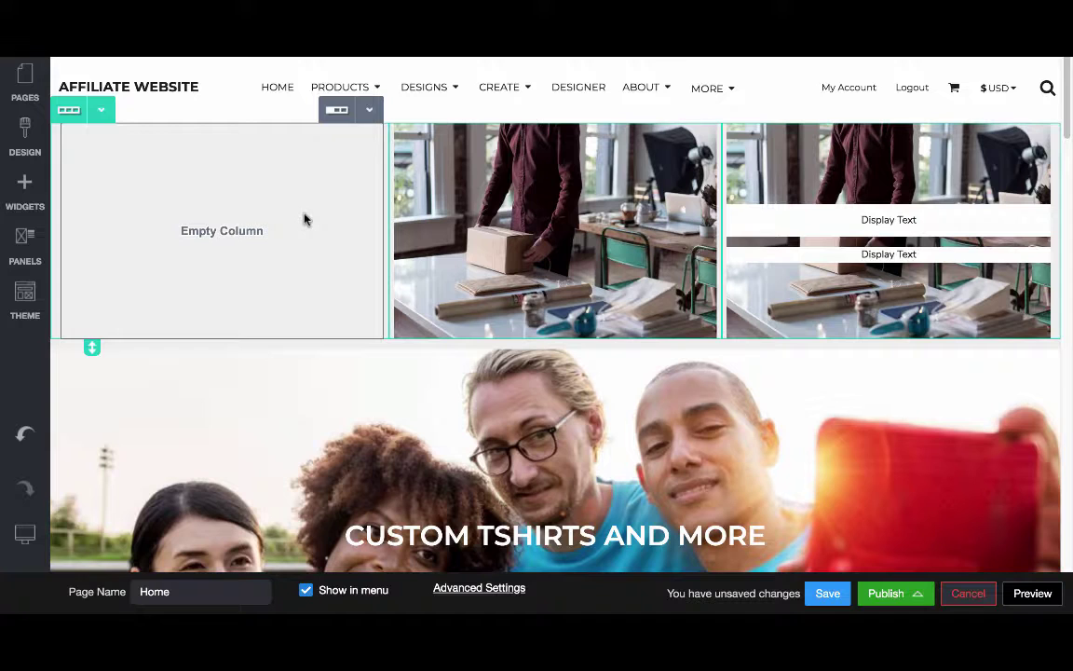
- Add a two-column row inside the empty first column and move the middle column's image into its first column
left_click(30, 183)
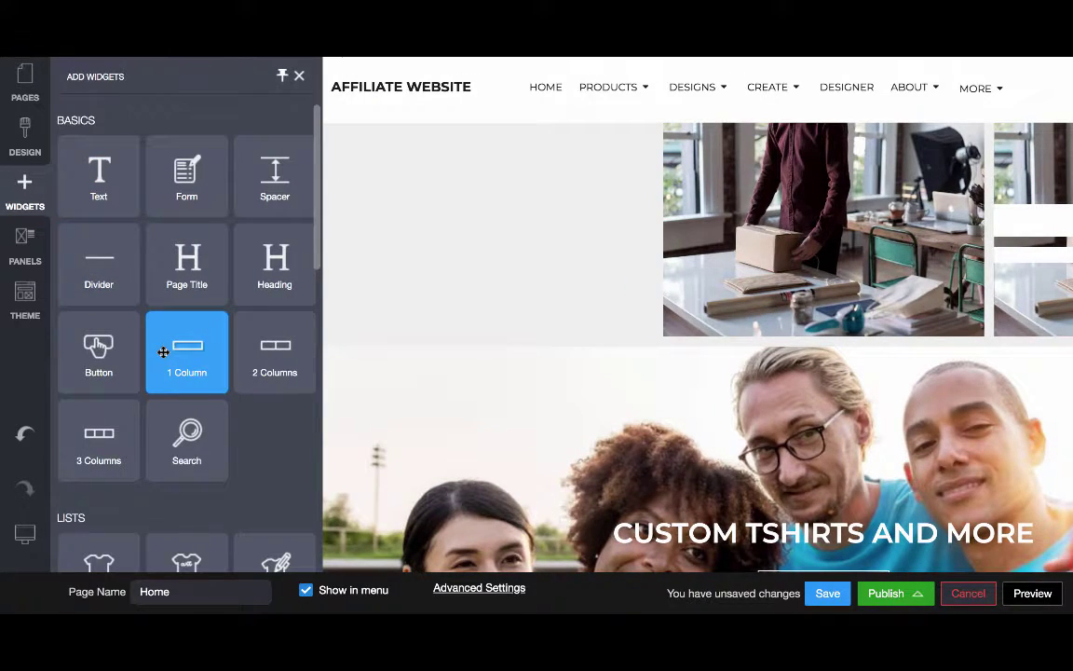
left_click(407, 247)
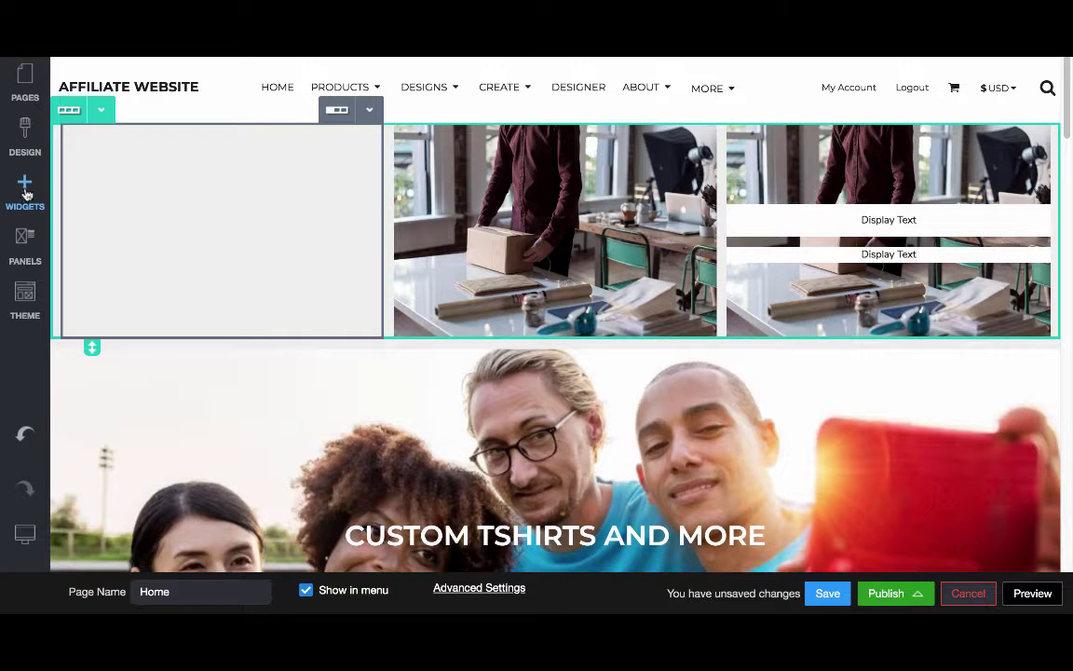
left_click(25, 192)
left_click_drag(264, 318, 257, 218)
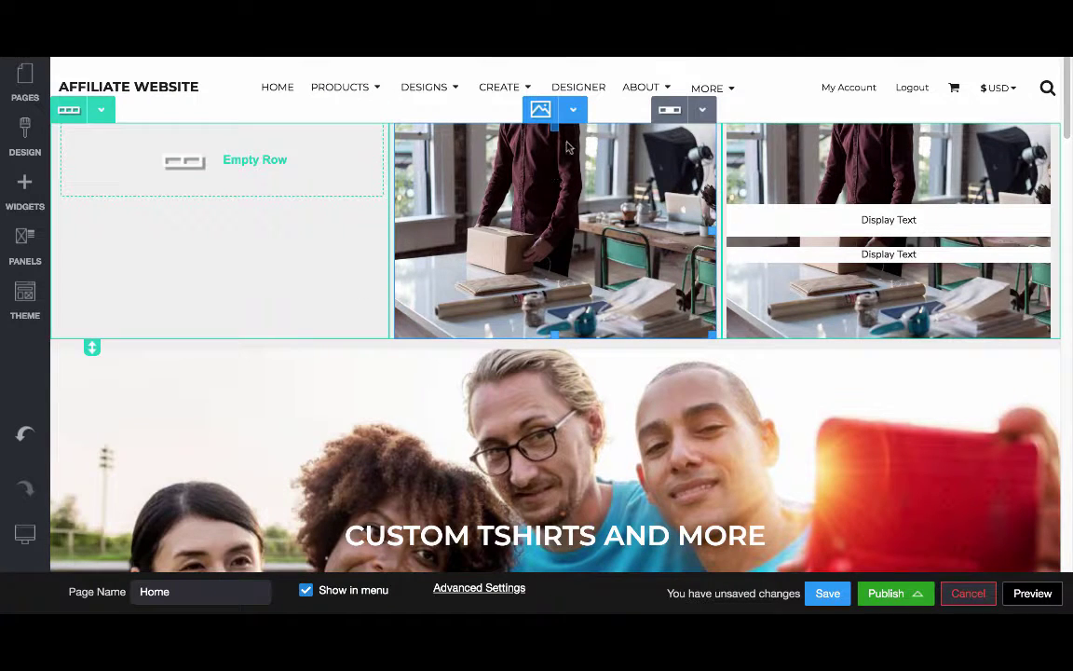
left_click(573, 109)
left_click_drag(579, 171, 175, 161)
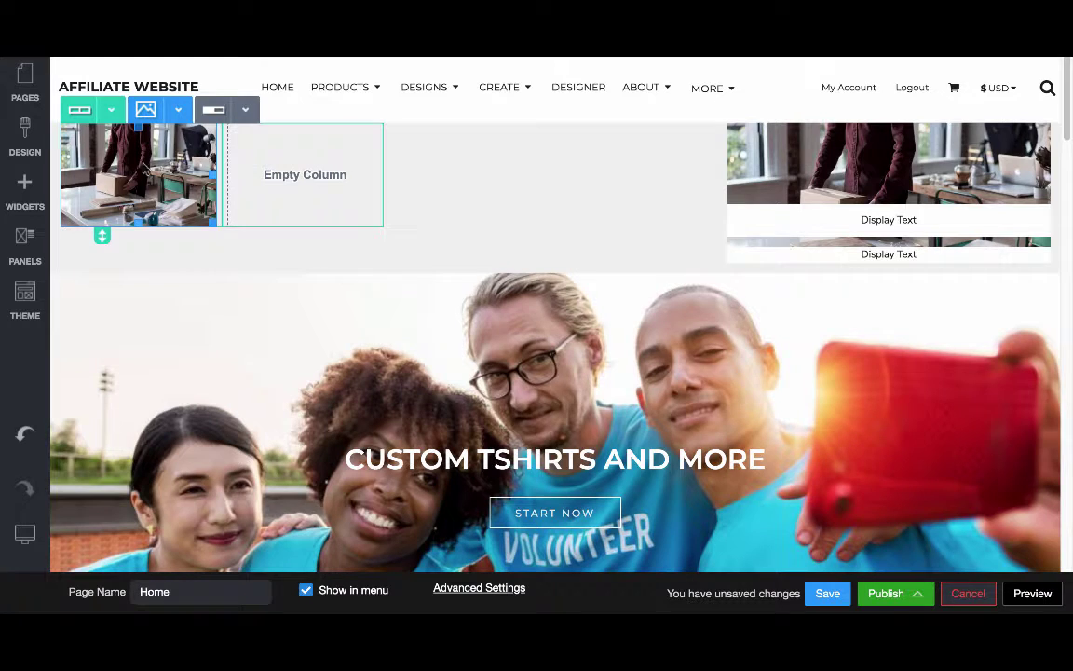
- Add a text widget above the image in the nested row and enter "Sample Text"
left_click(18, 194)
mouse_move(93, 173)
left_mouse_down()
mouse_move(183, 189)
mouse_move(132, 152)
mouse_move(121, 168)
mouse_move(108, 163)
left_mouse_up()
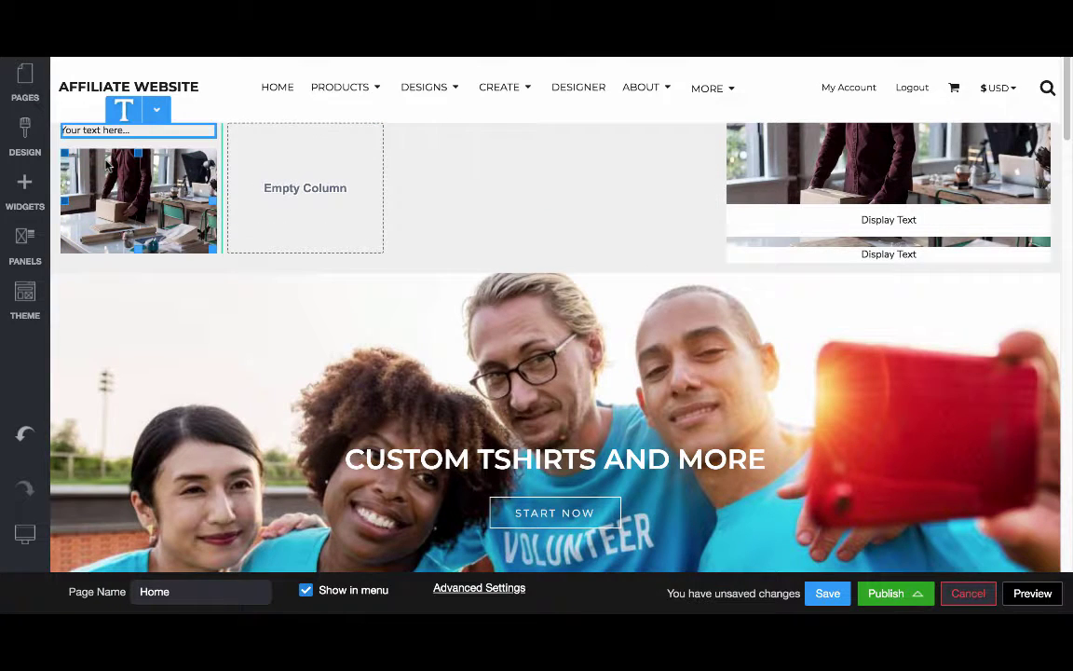
double_click(104, 130)
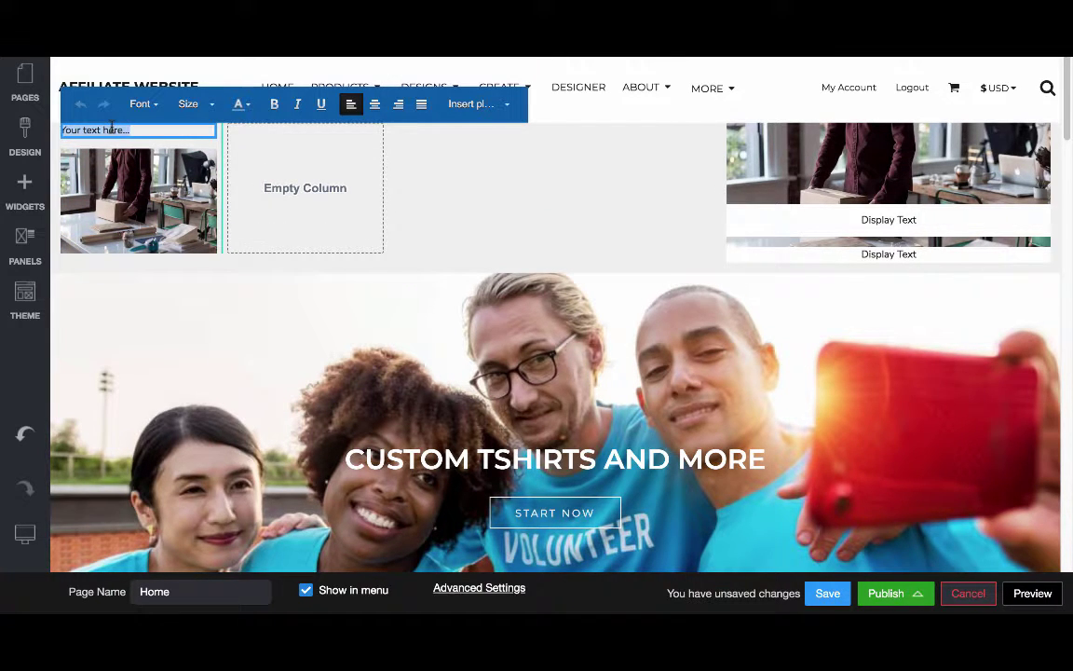
type("Sample Text")
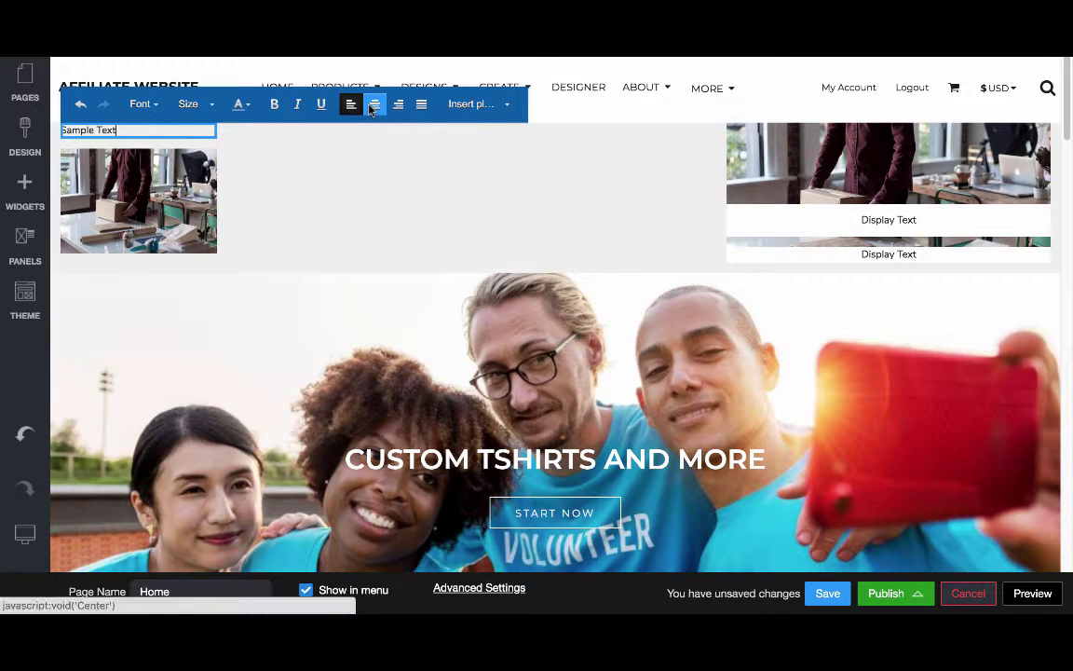
- Center the Sample Text and set its font size to 14
left_click(375, 103)
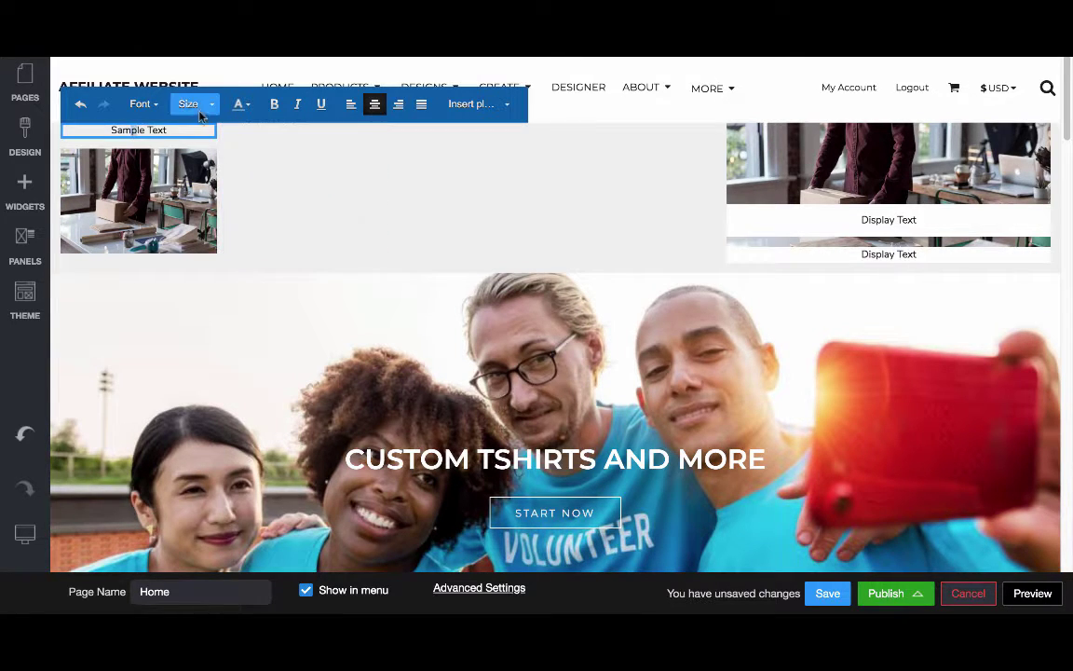
left_click(189, 103)
left_click(207, 244)
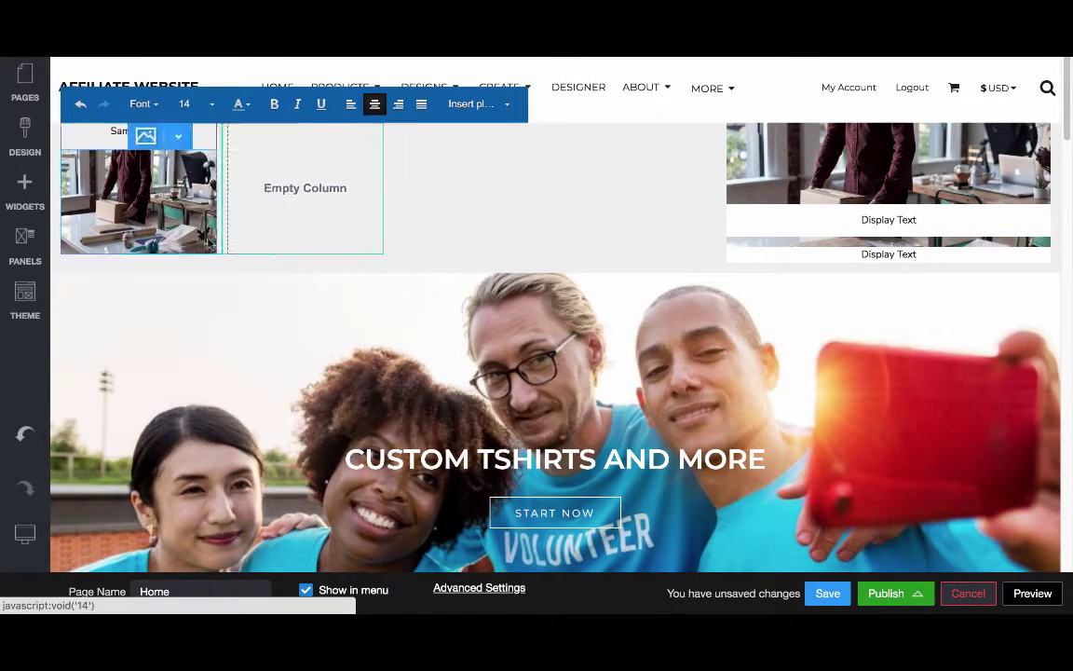
- Give the image below Sample Text a black border with a width of 3 and apply the image settings
double_click(185, 176)
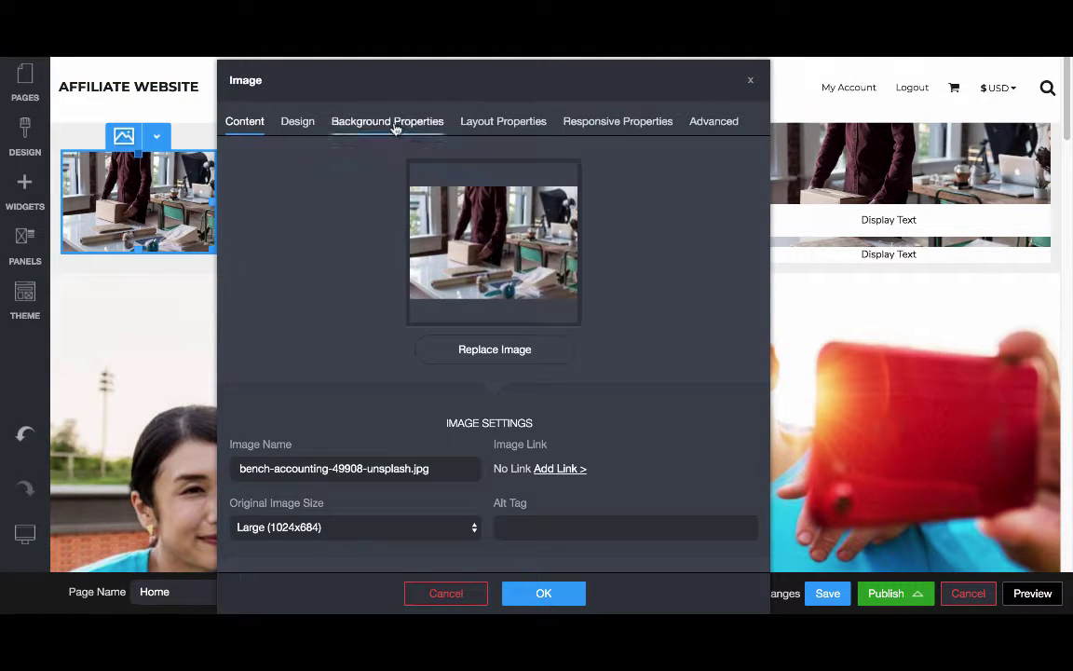
left_click(289, 122)
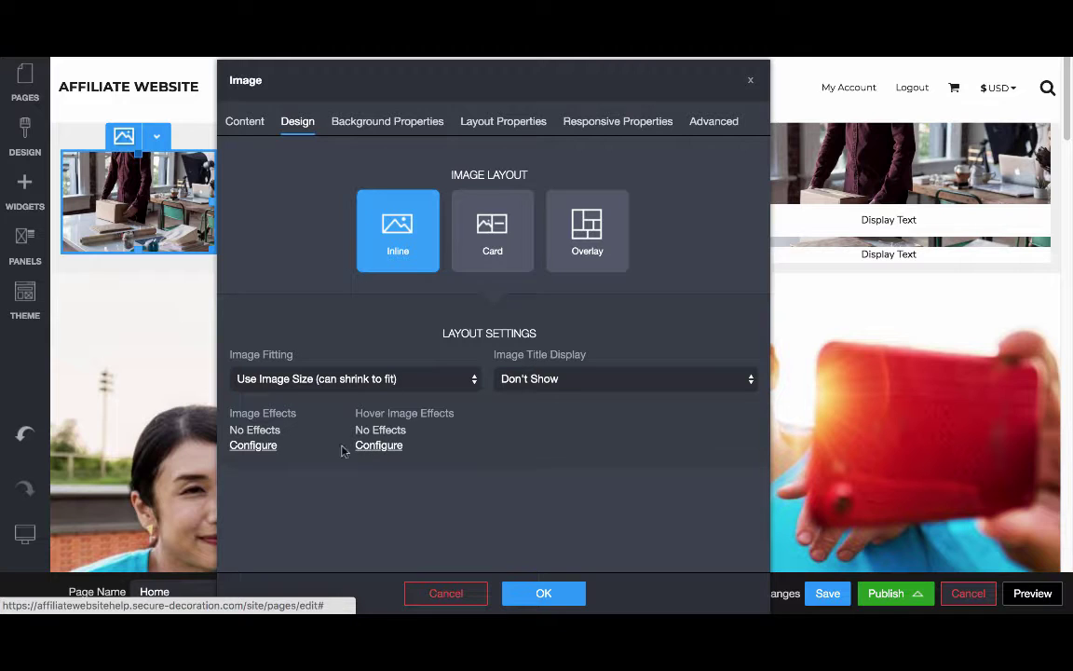
left_click(387, 122)
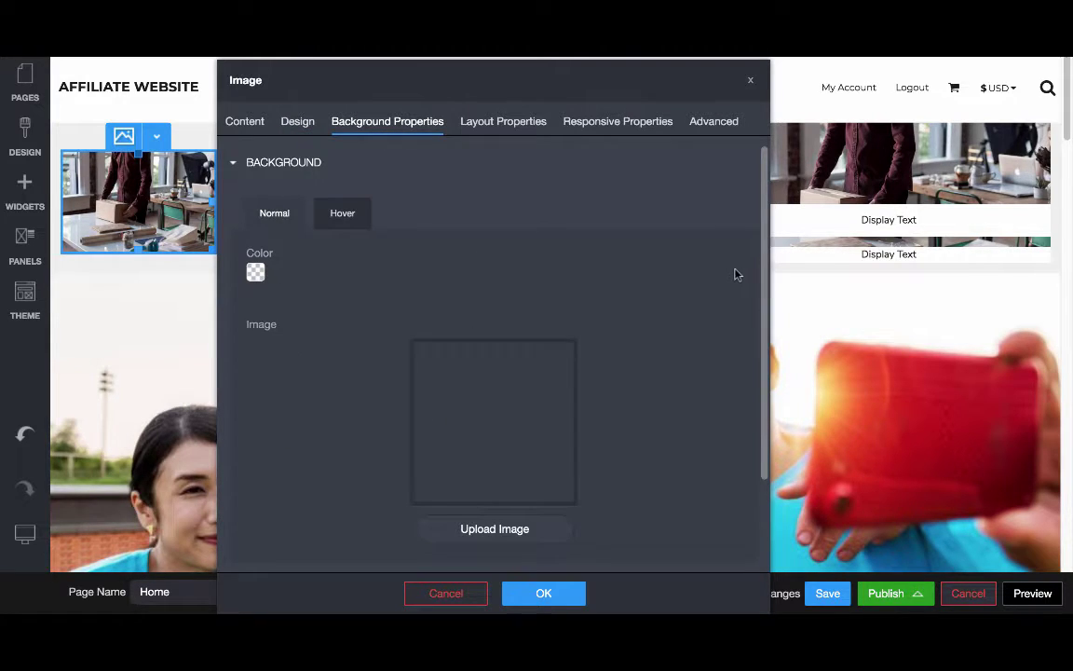
scroll(762, 328, "down", 3)
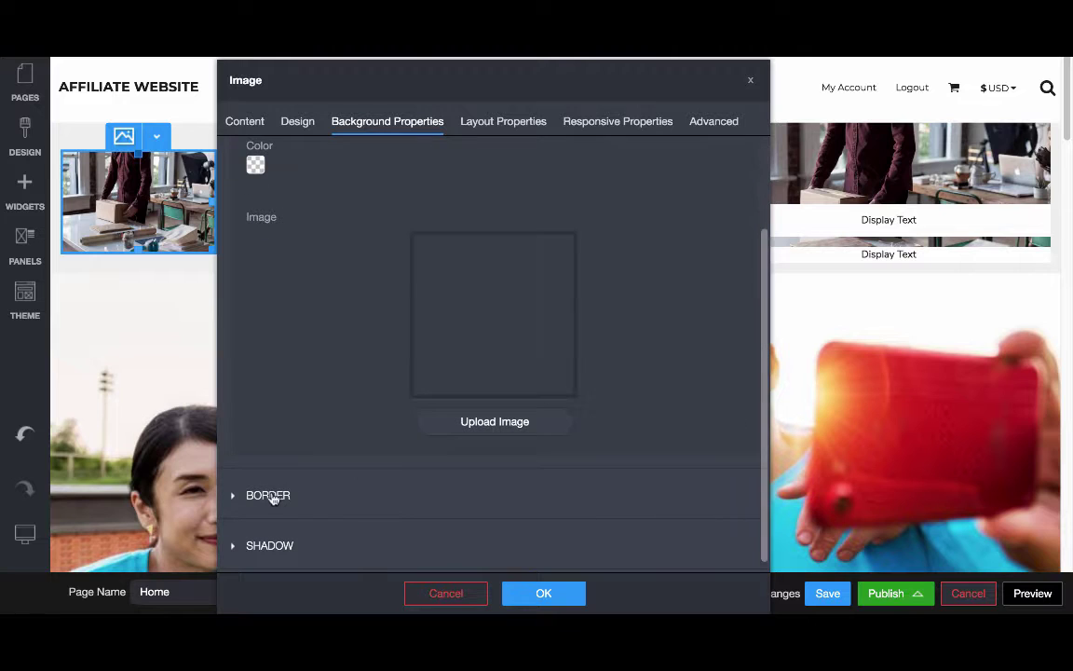
left_click(270, 495)
scroll(755, 495, "down", 1)
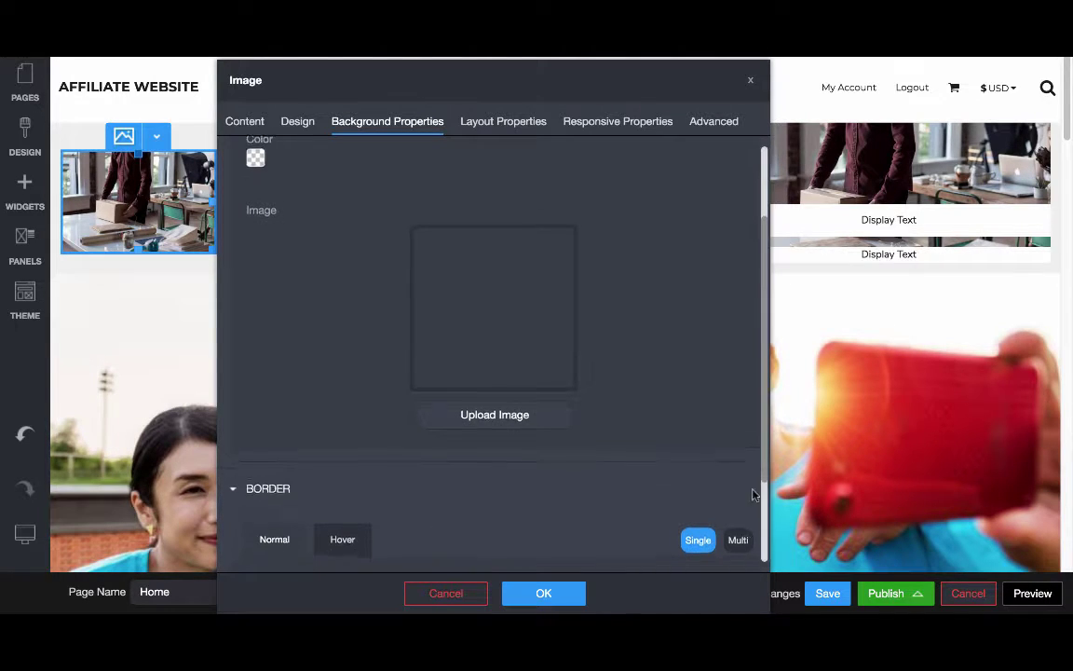
scroll(755, 495, "down", 4)
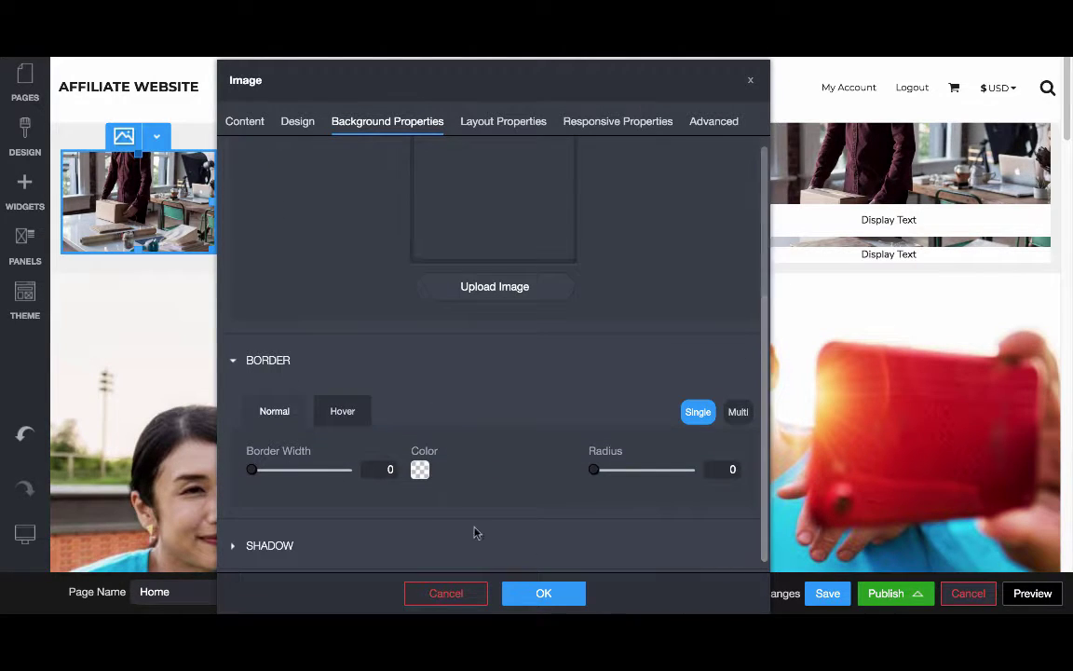
left_click(420, 470)
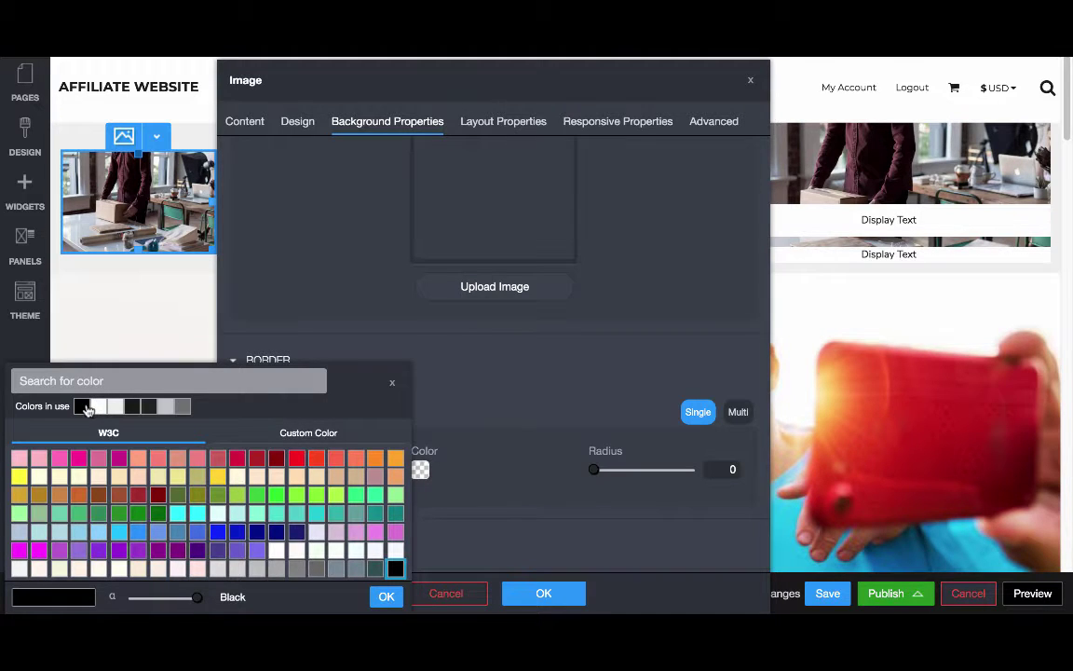
left_click(82, 406)
left_click(386, 597)
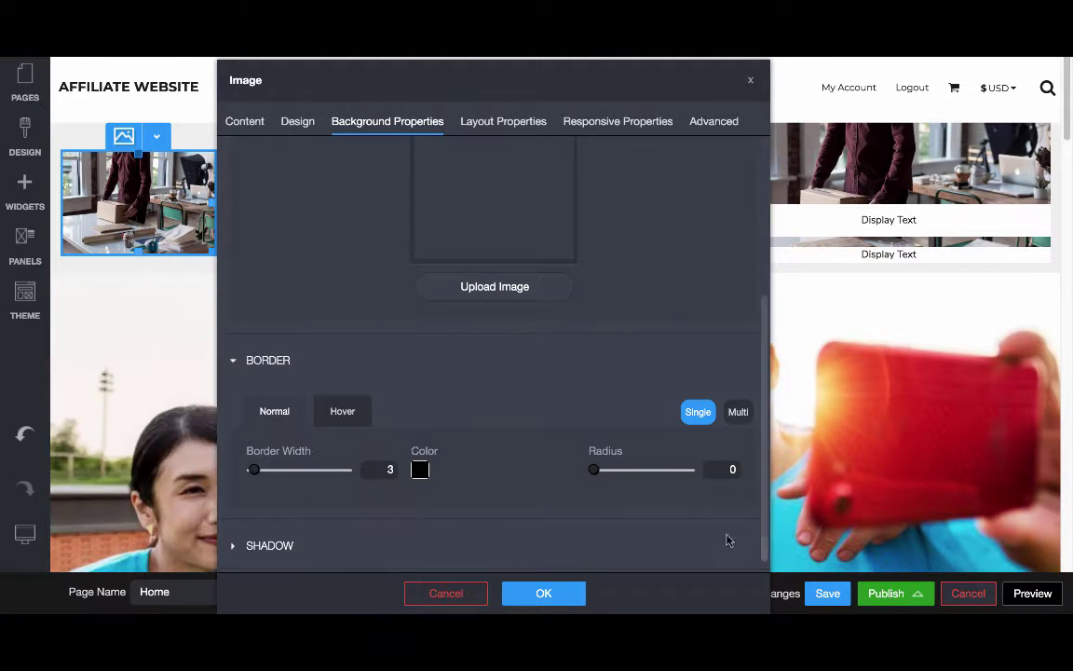
left_click(544, 594)
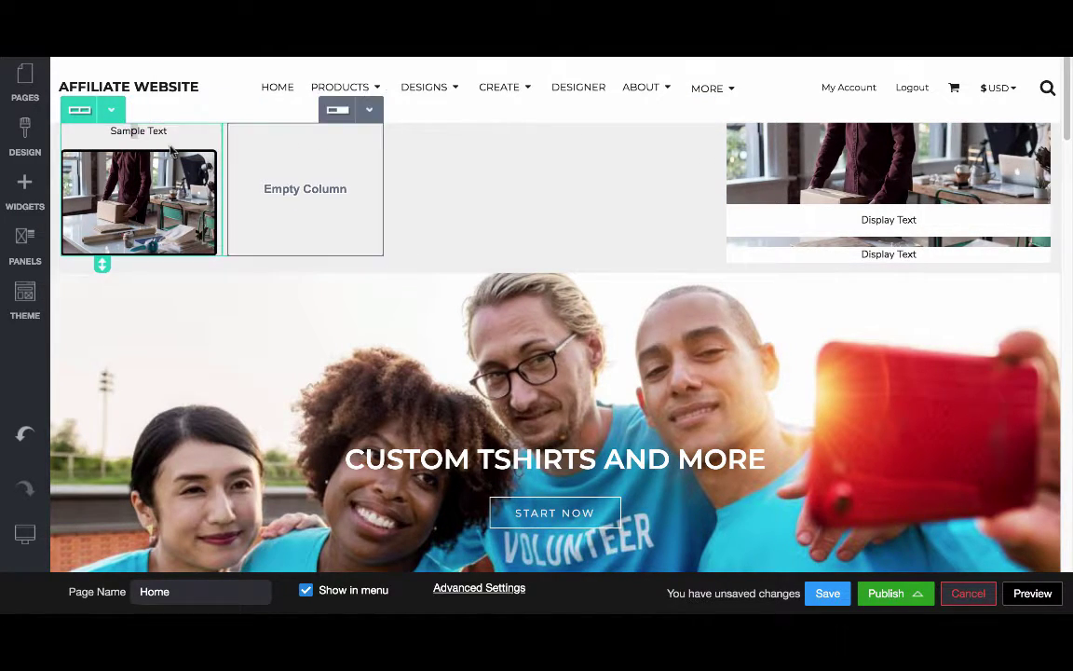
- Try cloning the whole nested two-column row, and delete the duplicate row
left_click(111, 113)
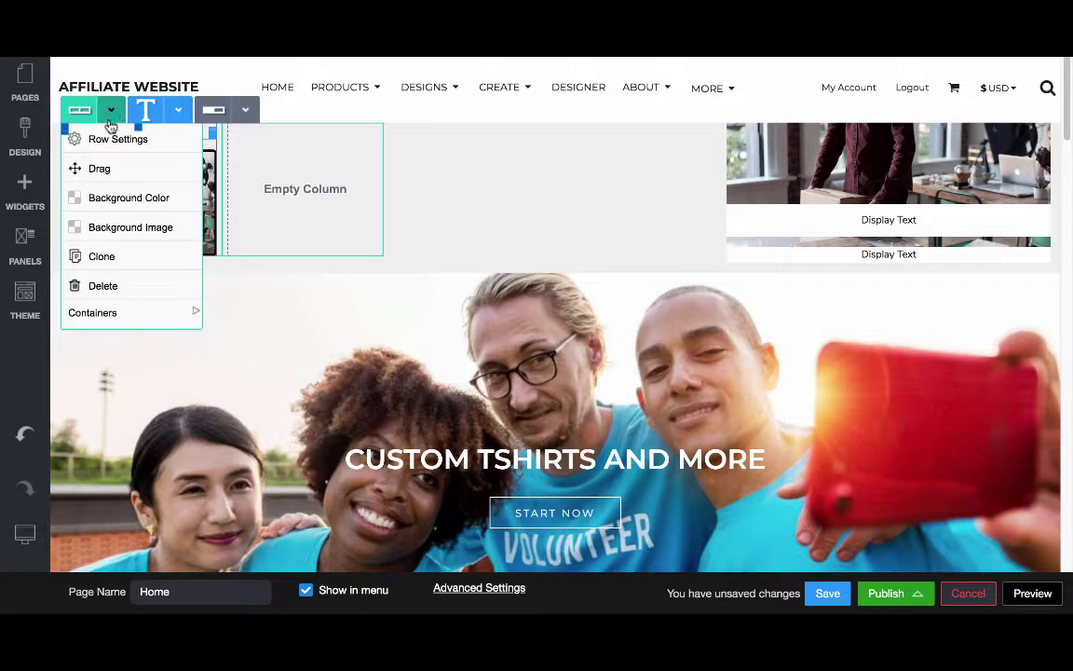
left_click(138, 264)
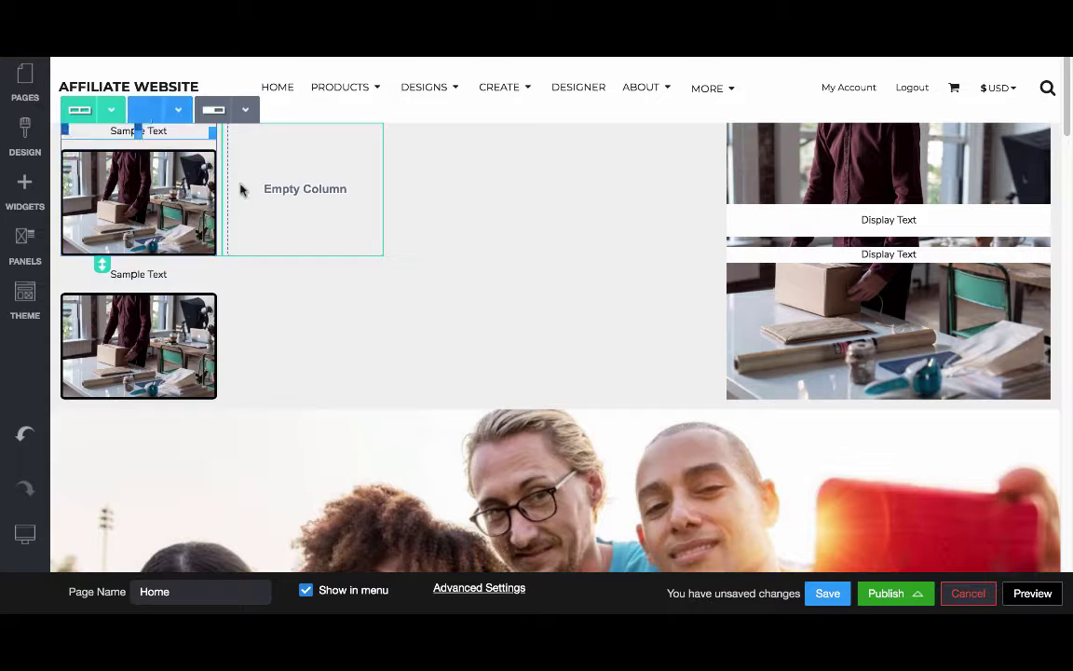
left_click(111, 254)
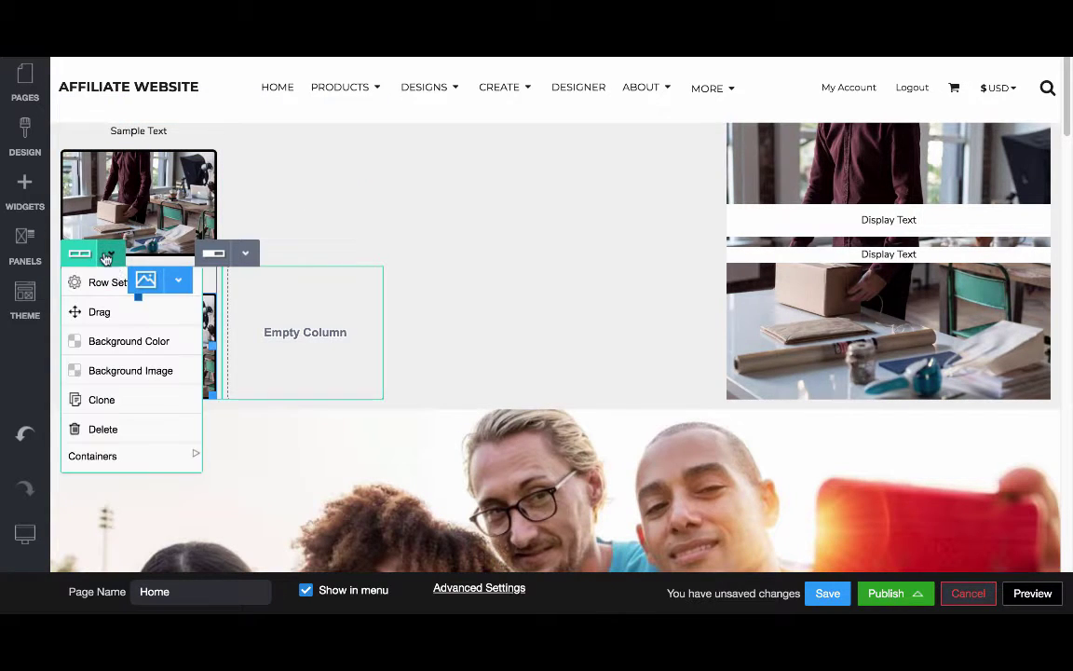
left_click(126, 429)
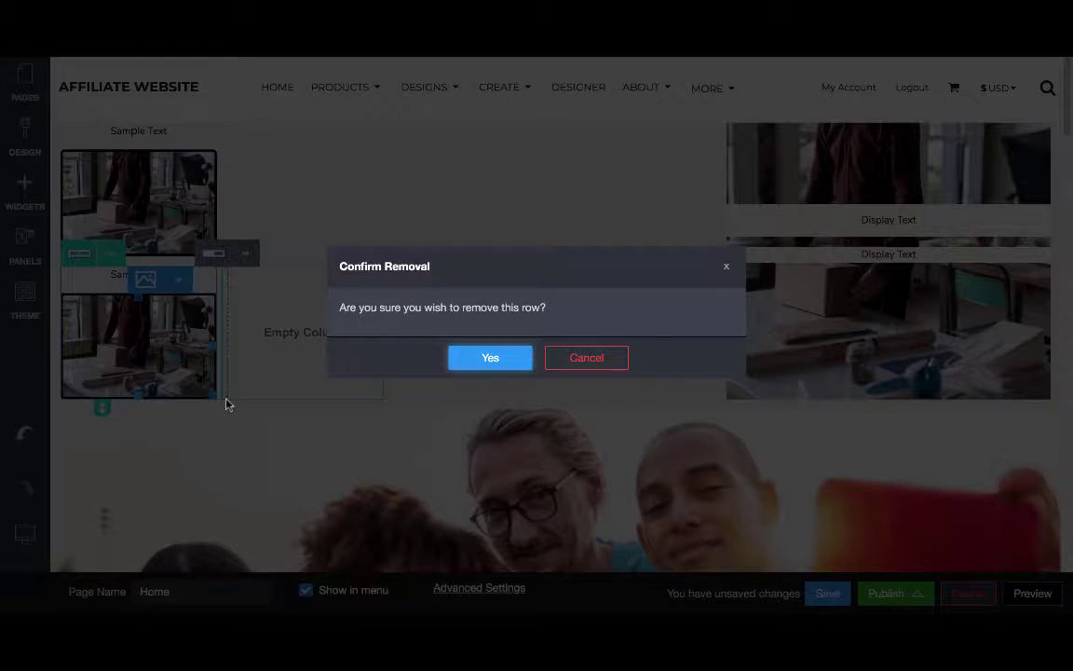
left_click(492, 358)
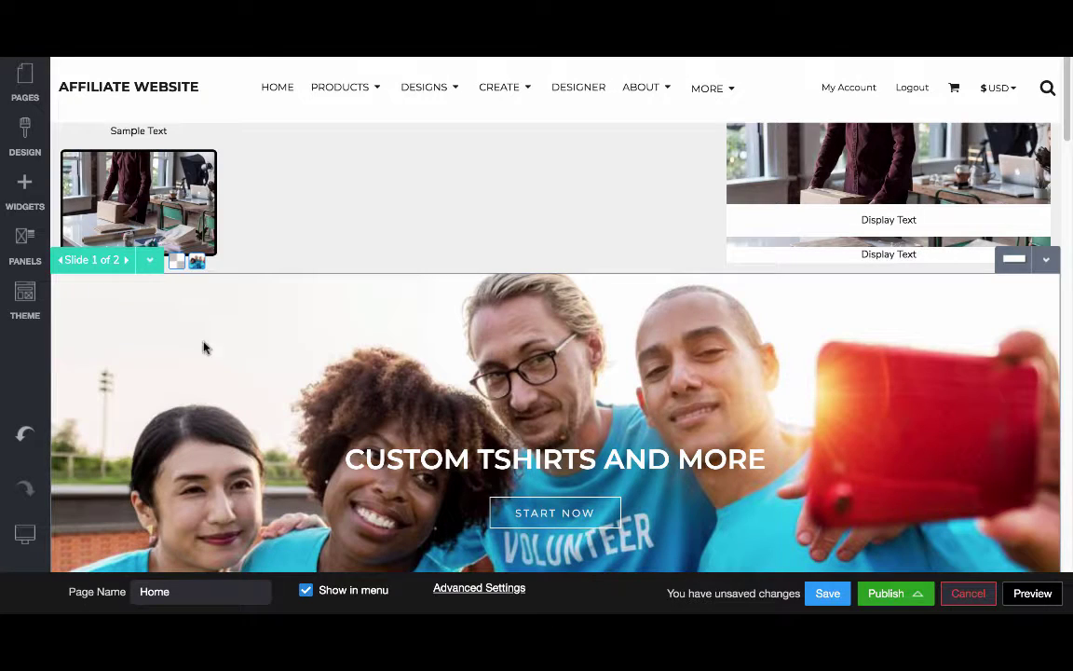
- Add a one-column row above Sample Text and move the text widget and its image into that row
left_click(24, 187)
left_click_drag(172, 338, 168, 139)
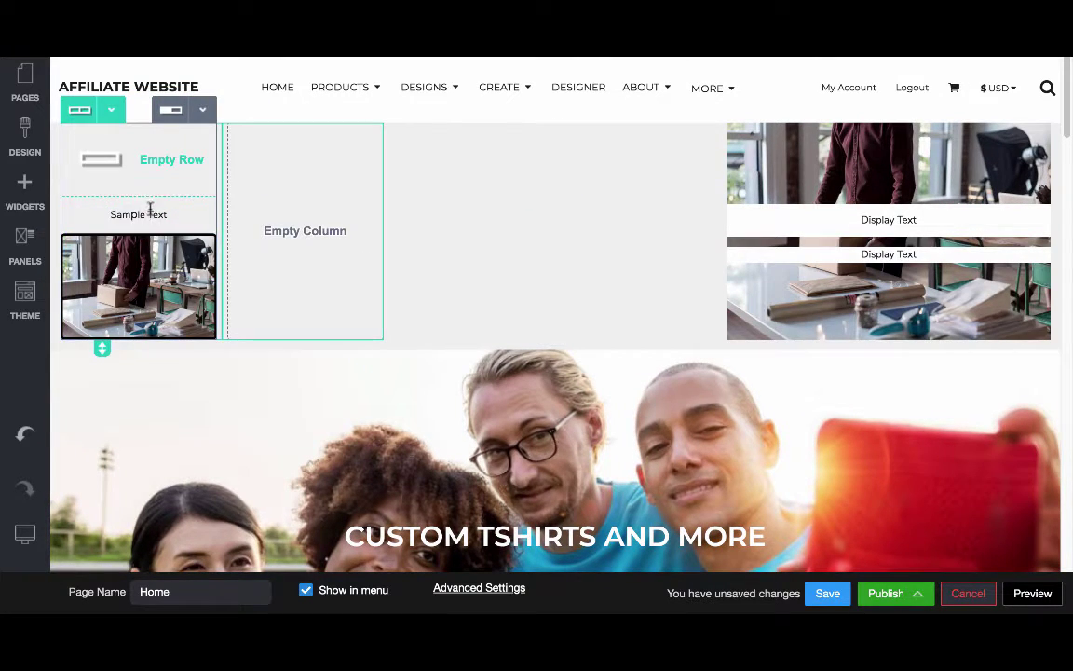
left_click(156, 193)
left_click_drag(144, 251, 165, 132)
left_click(178, 136)
left_click(177, 189)
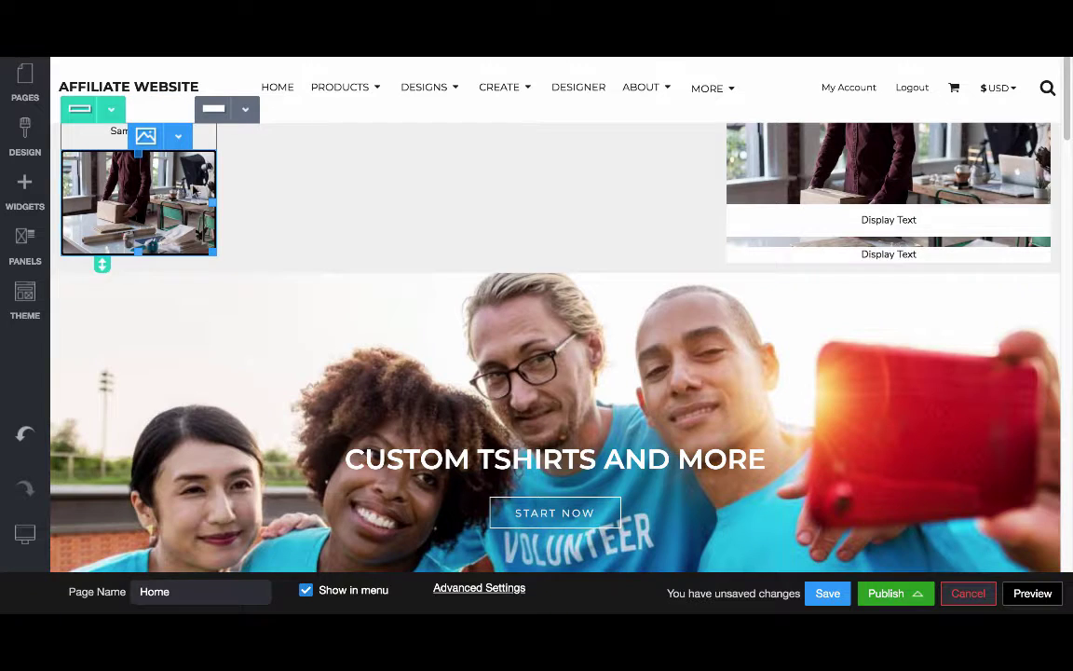
- Clone the one-column row holding Sample Text and the image, and move the copy into the adjacent empty nested column
left_click(111, 109)
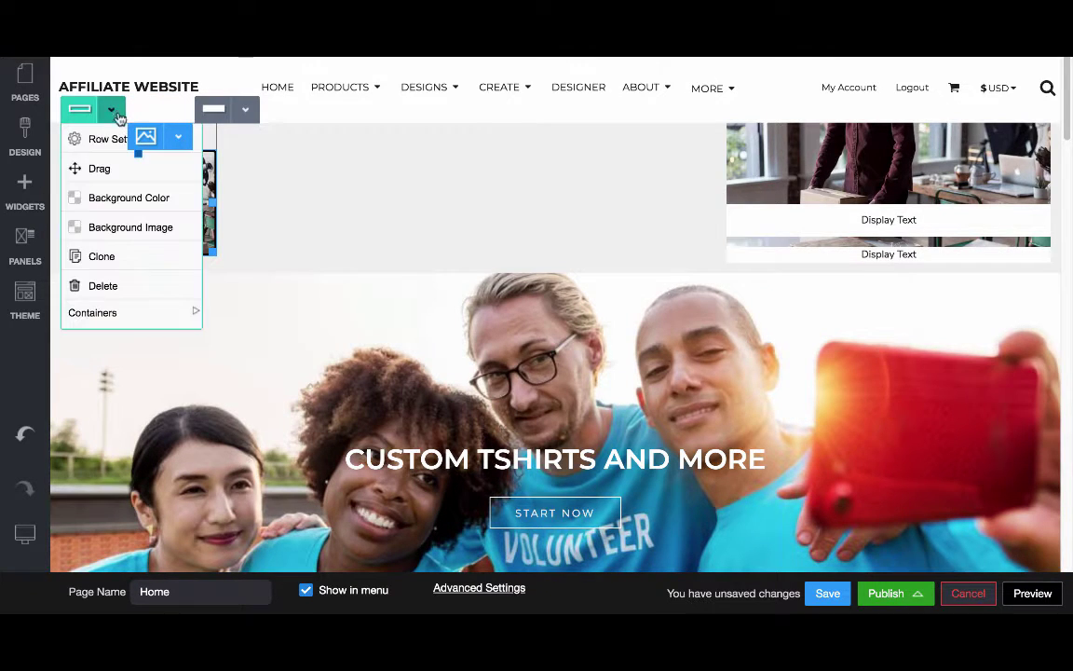
left_click(116, 254)
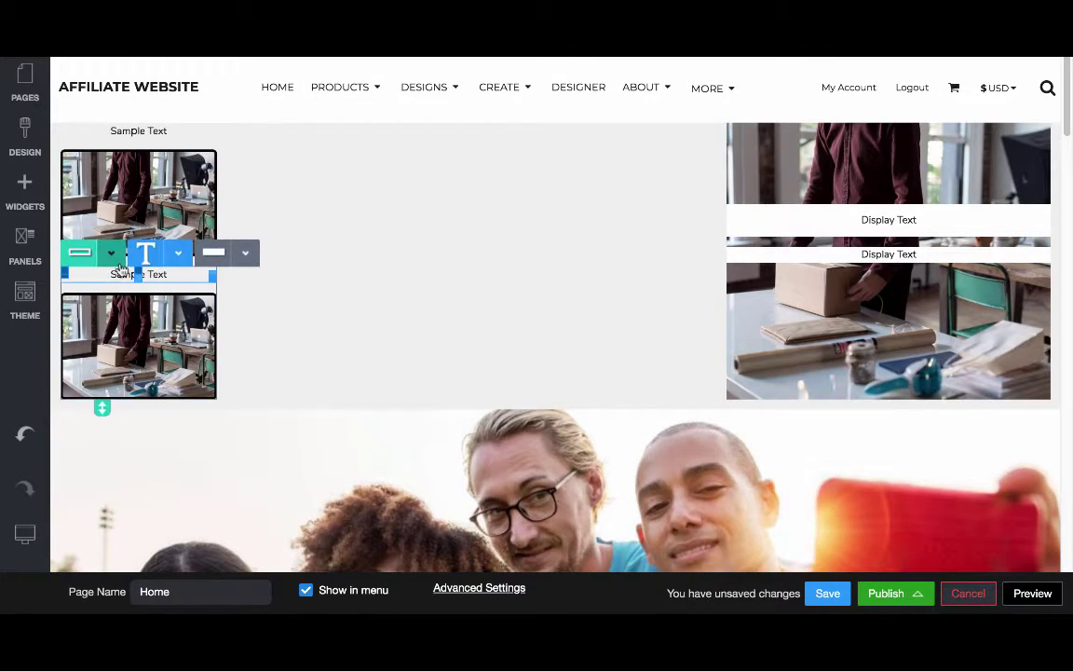
left_click(111, 253)
left_click_drag(106, 312, 291, 201)
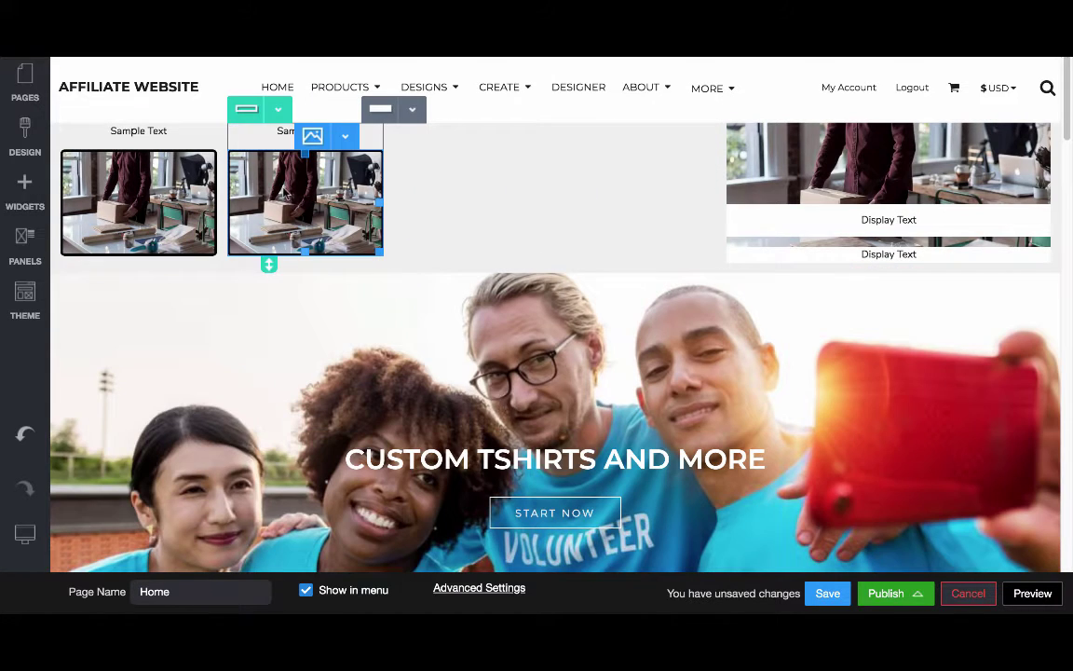
- Change the text in the copied row to "New Text"
double_click(305, 131)
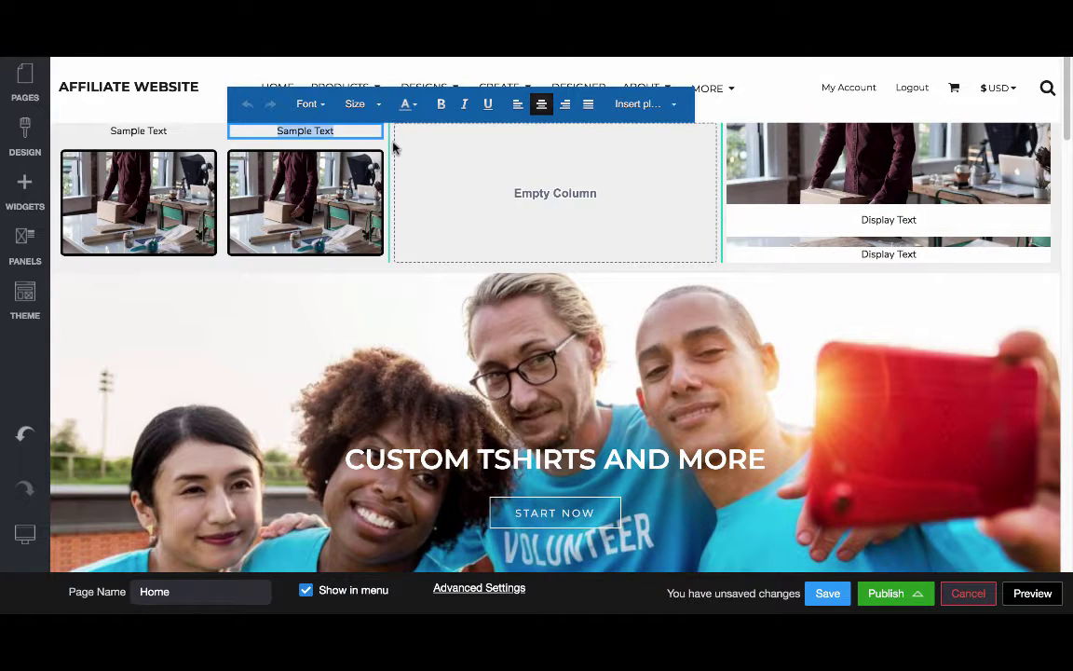
type("New Text")
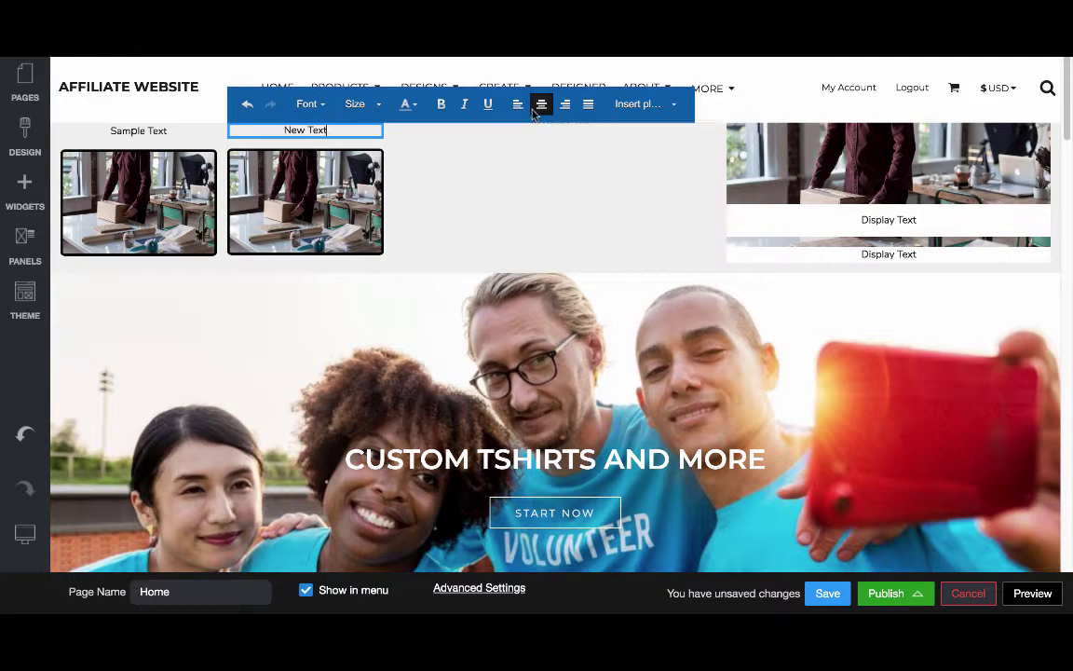
left_click(367, 229)
- Replace the copied row's image with the theme image clark-street-mercantile-33931-unsplash.jpg and apply the image settings
double_click(328, 213)
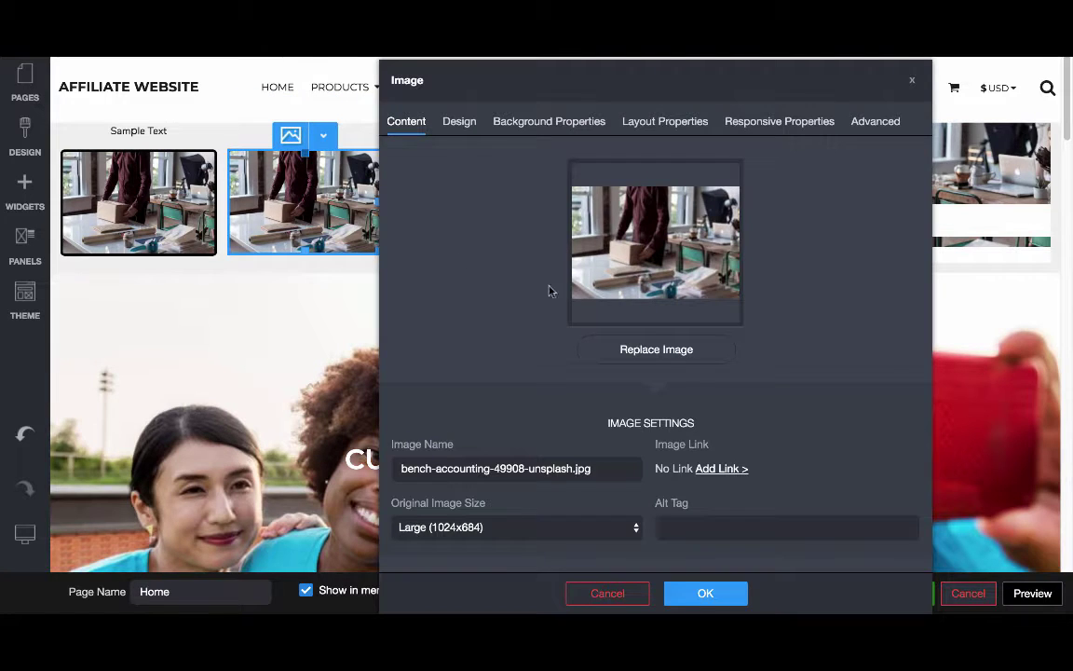
left_click(630, 349)
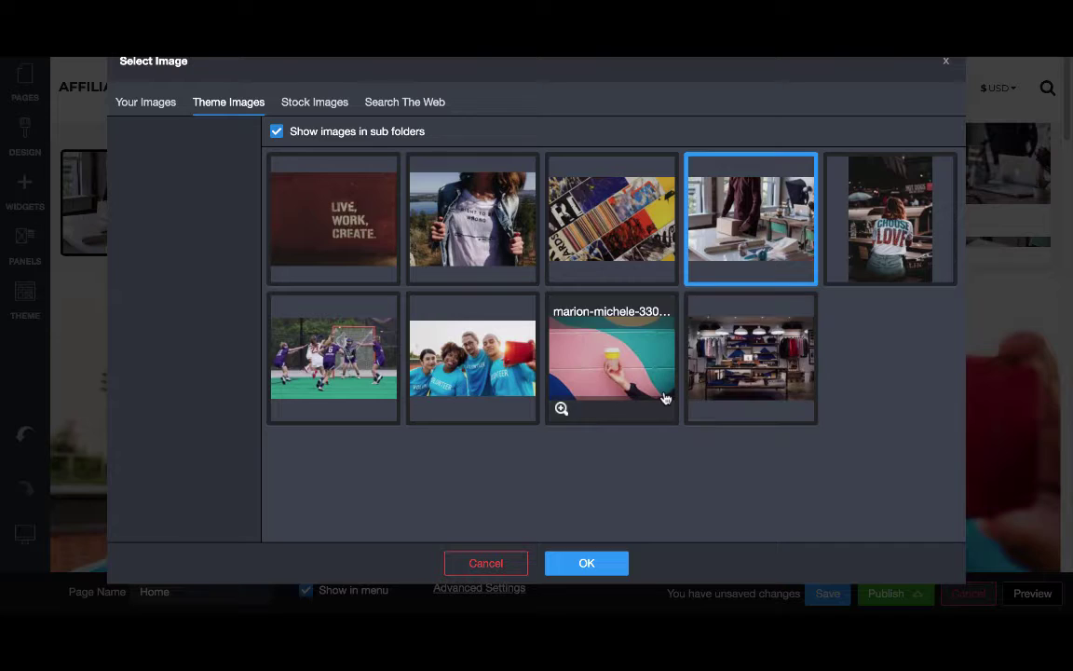
left_click(723, 382)
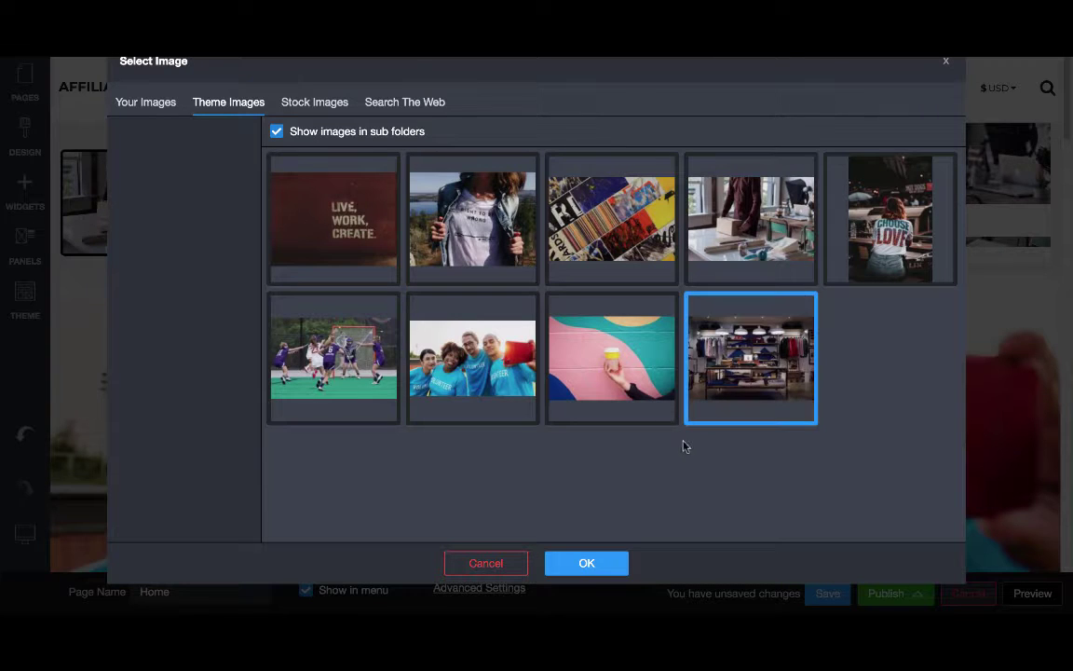
left_click(617, 566)
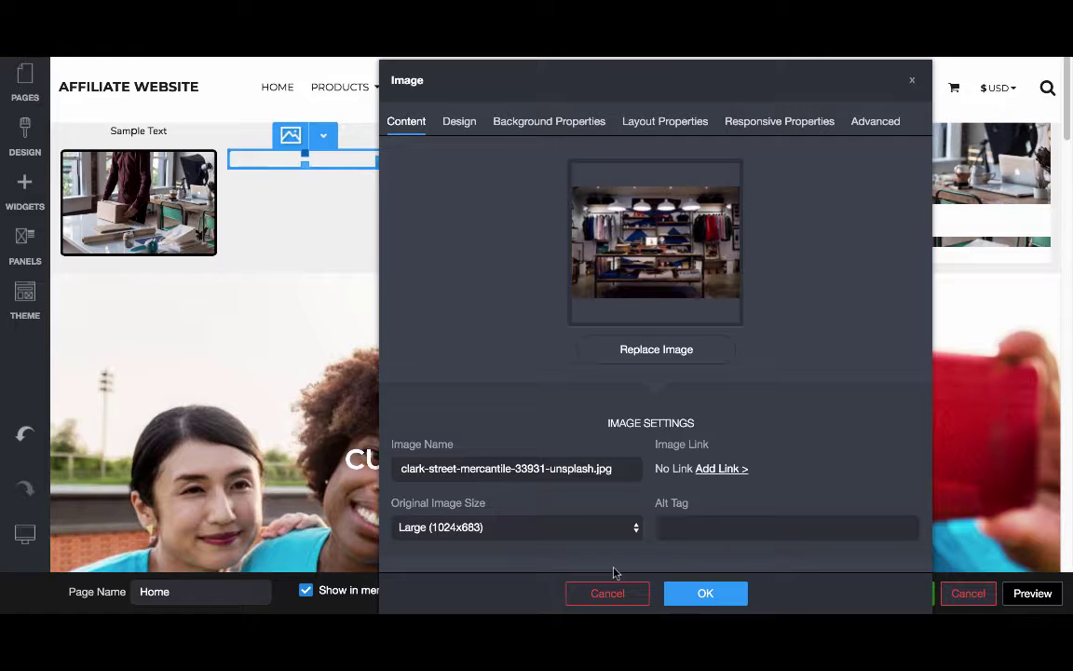
left_click(744, 601)
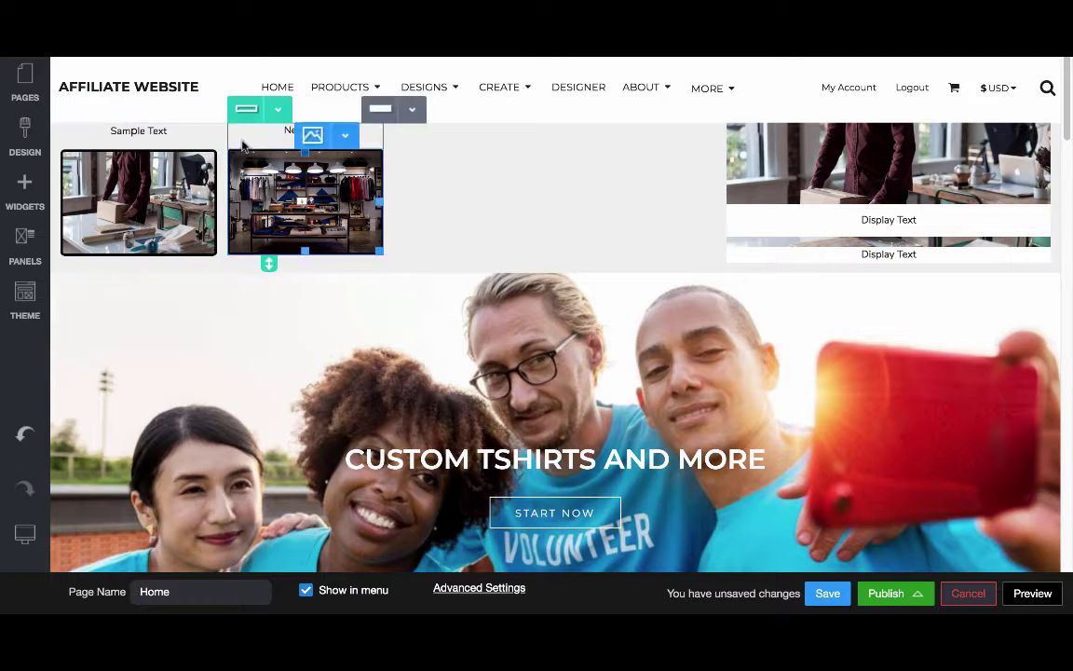
- Clone the whole three-column row containing Sample Text, New Text, the empty middle column and the Display Text column
left_click(427, 195)
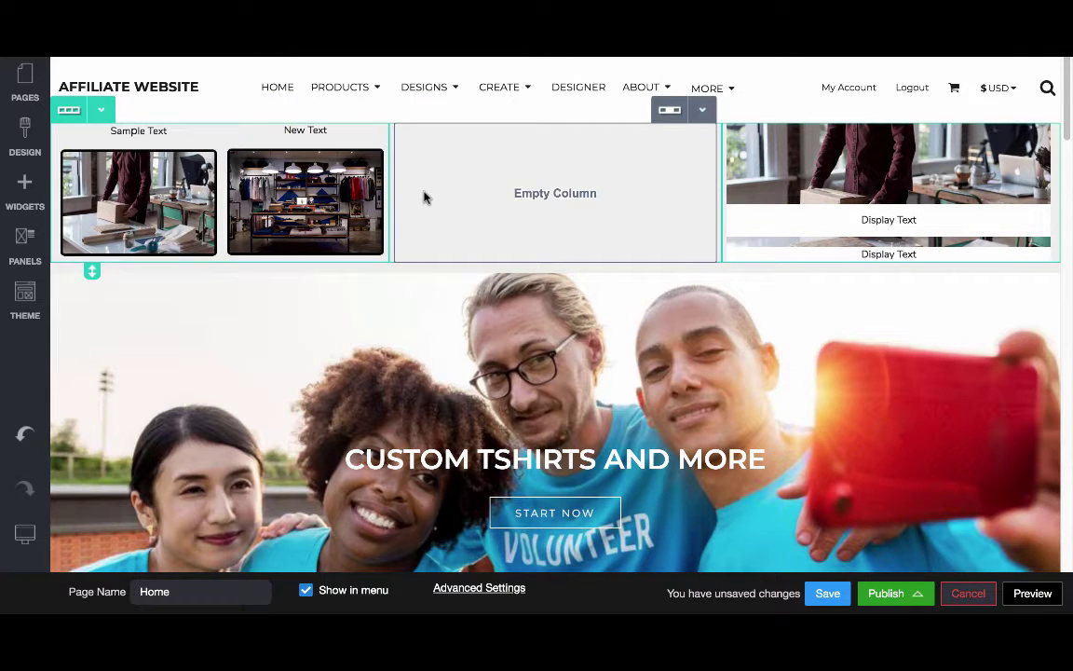
left_click(273, 238)
left_click(130, 163)
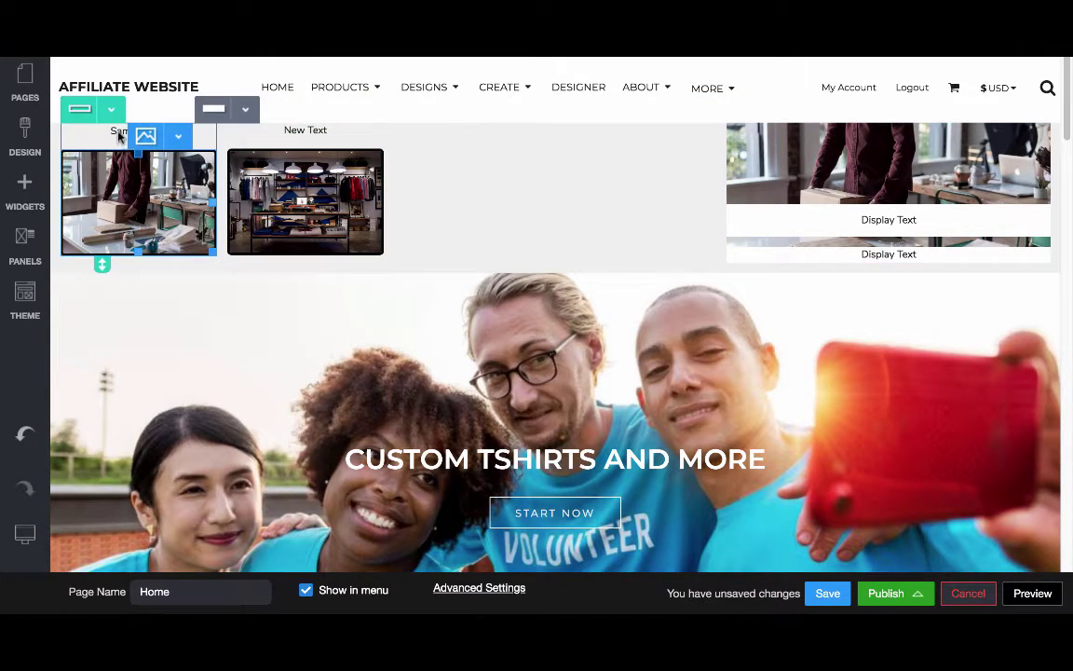
left_click(477, 186)
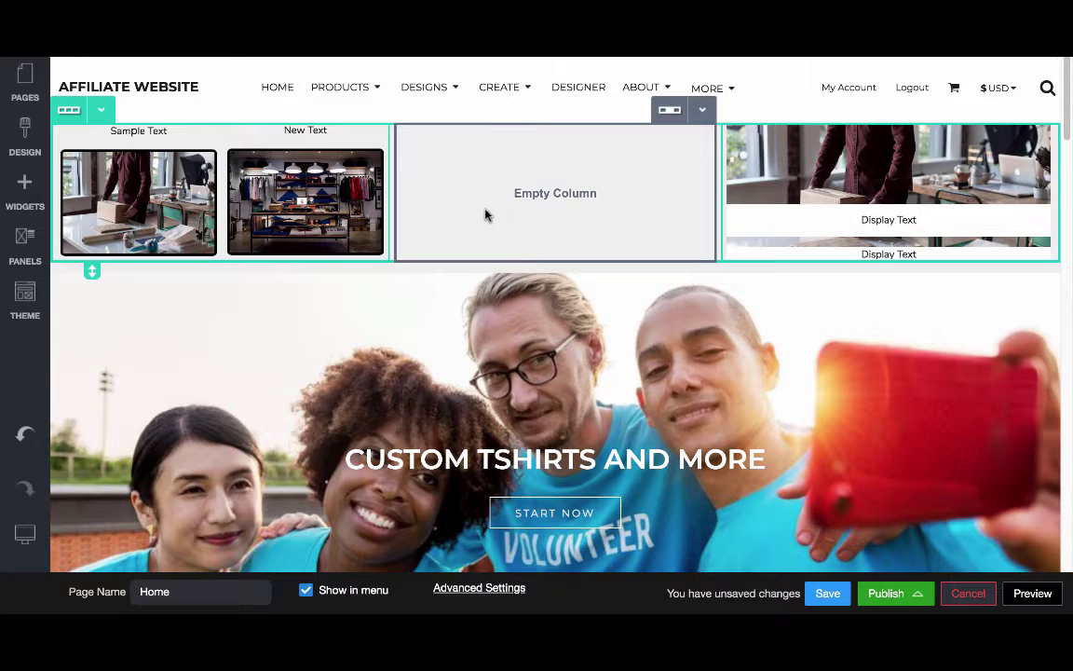
left_click(100, 109)
left_click(93, 257)
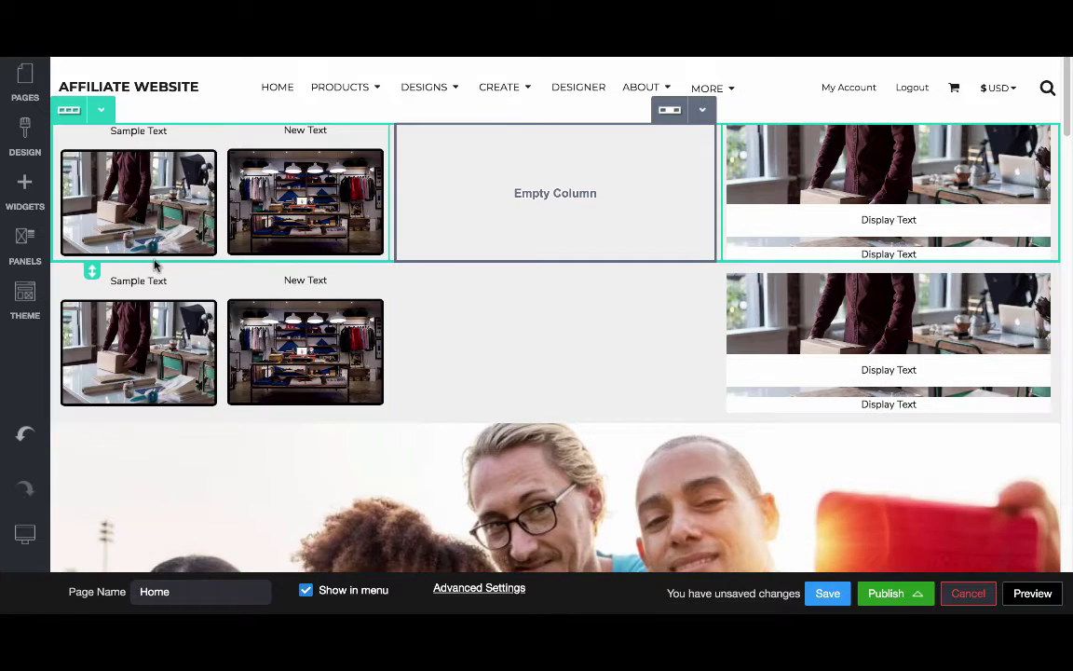
- Move the cloned three-column row to the bottom of the Home page, directly above the footer link columns, and save the page
left_click(101, 259)
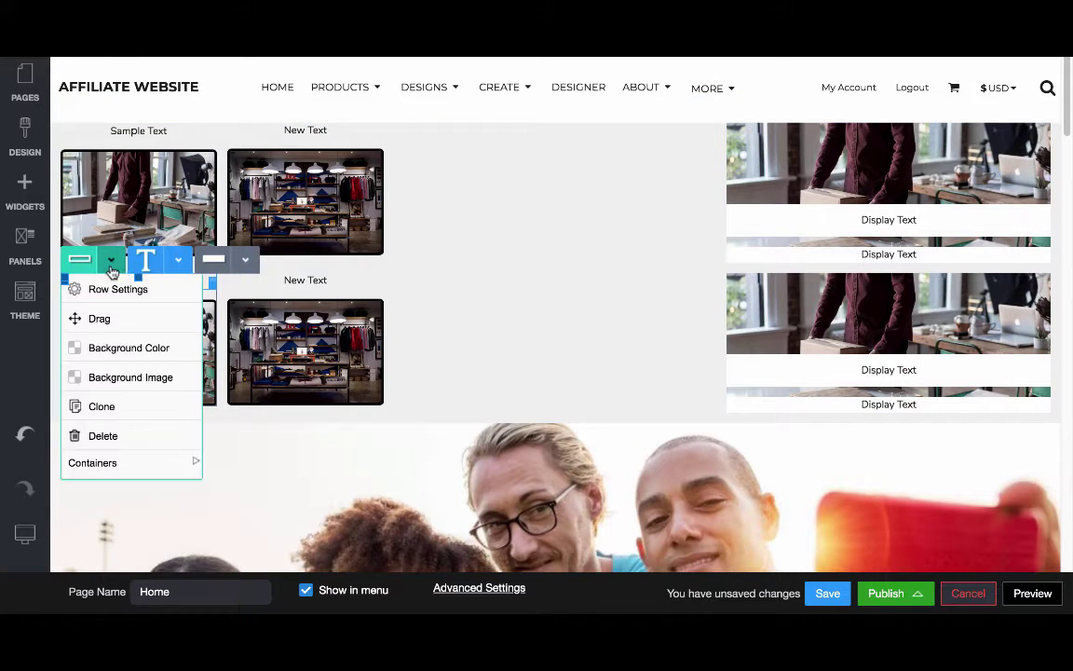
left_click(101, 260)
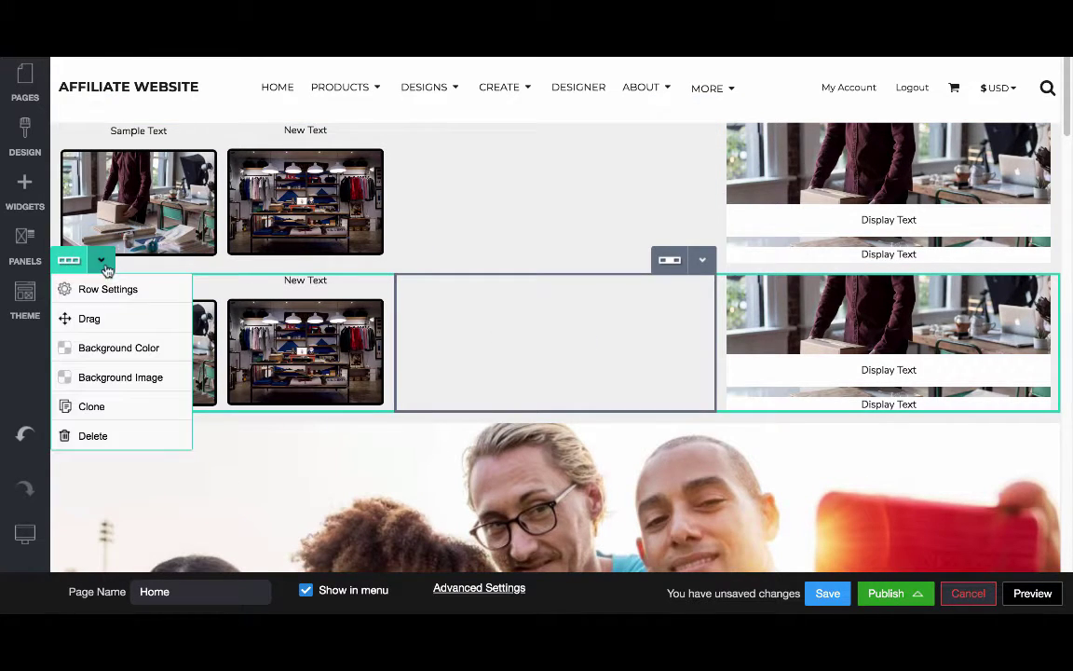
mouse_move(89, 318)
left_mouse_down()
mouse_move(100, 402)
mouse_move(400, 412)
mouse_move(383, 192)
mouse_move(360, 612)
mouse_move(325, 154)
left_mouse_up()
scroll(399, 412, "down", 10)
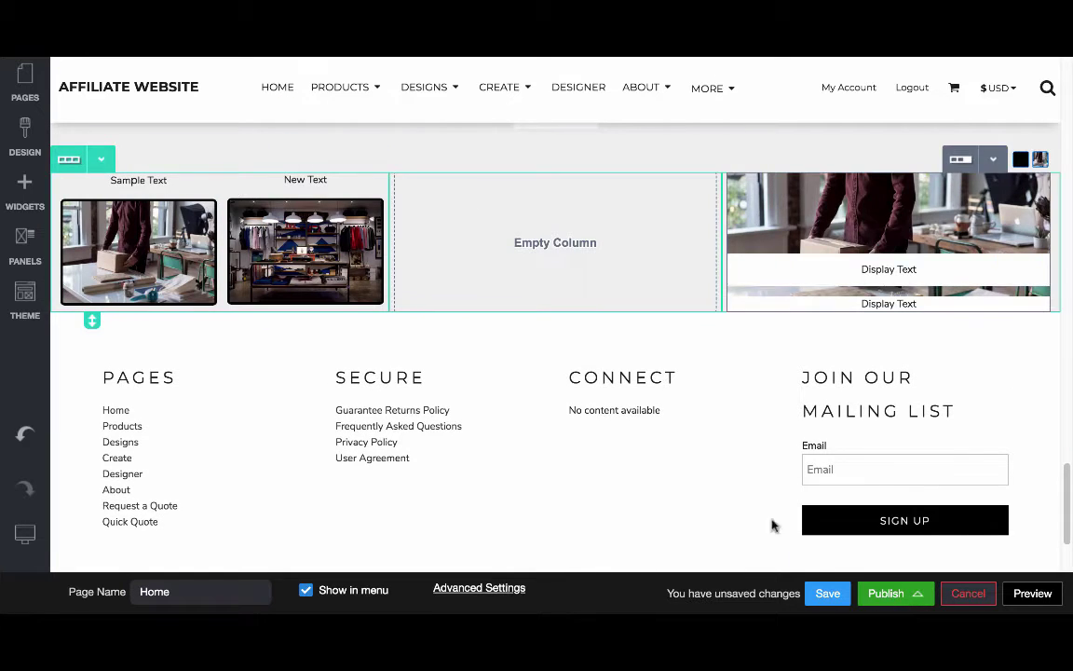
left_click(818, 593)
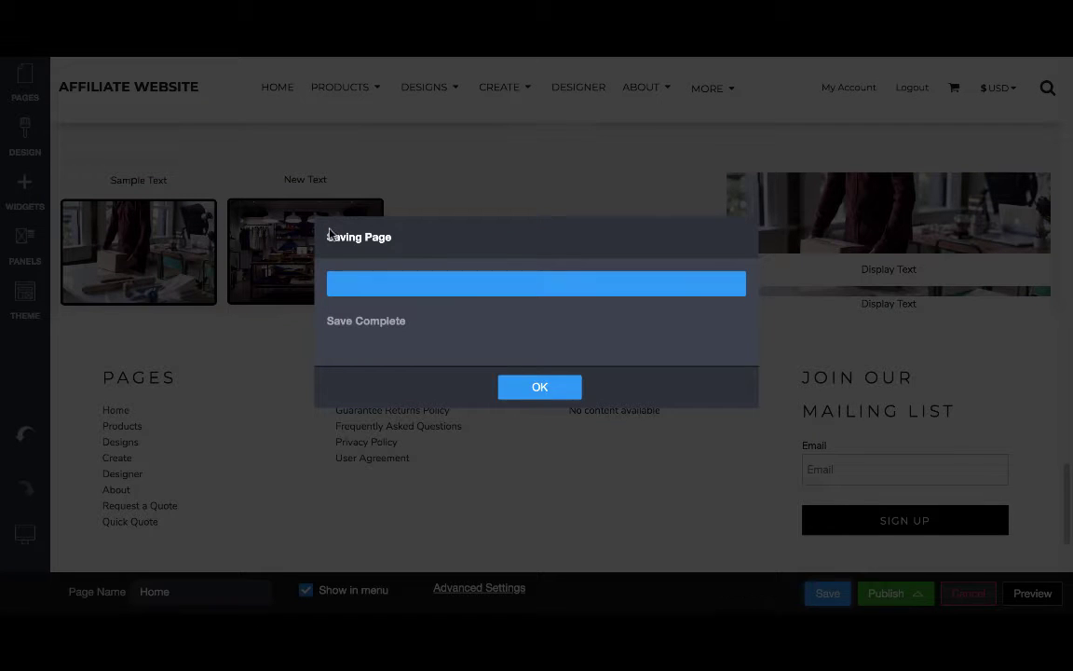
left_click(553, 393)
- Open the About page in the editor and examine its page footer section
left_click(19, 77)
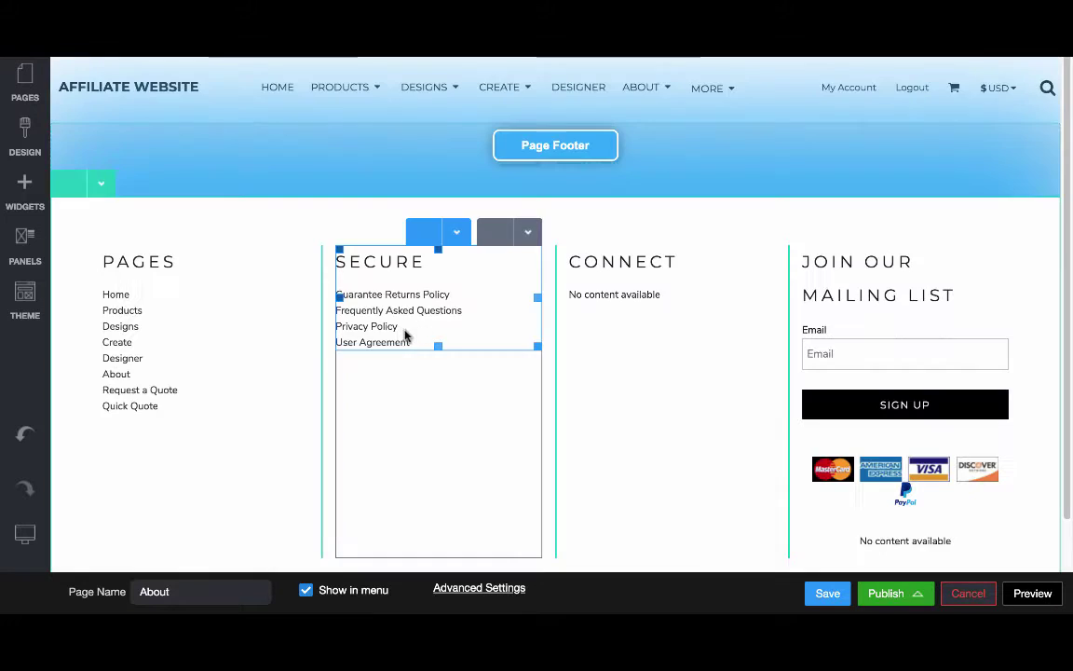
scroll(920, 242, "down", 1)
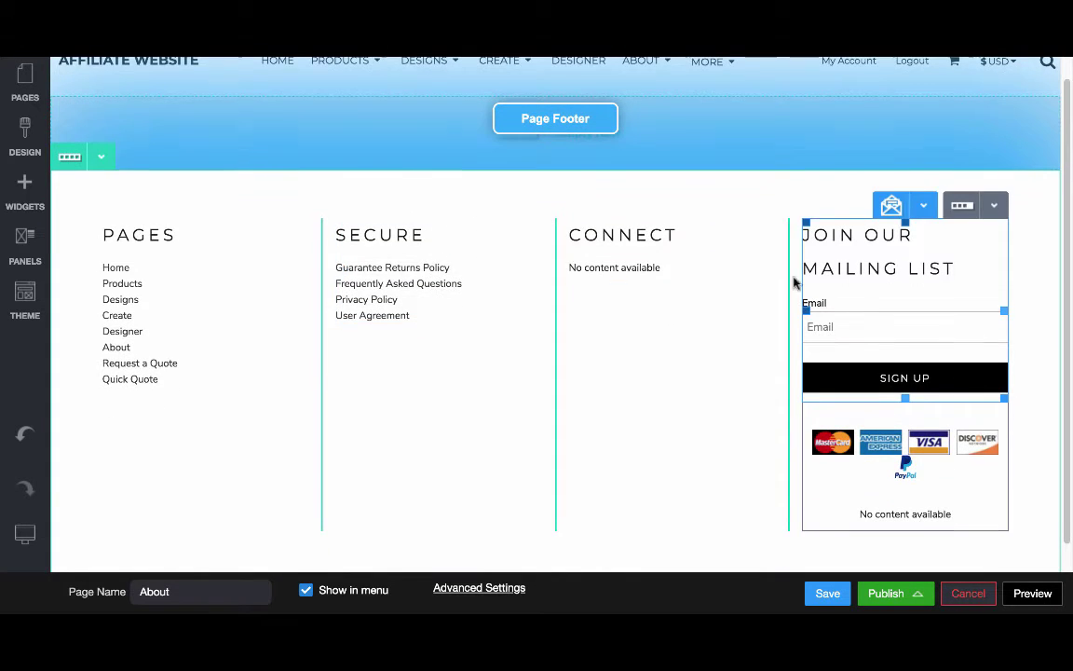
scroll(745, 277, "up", 1)
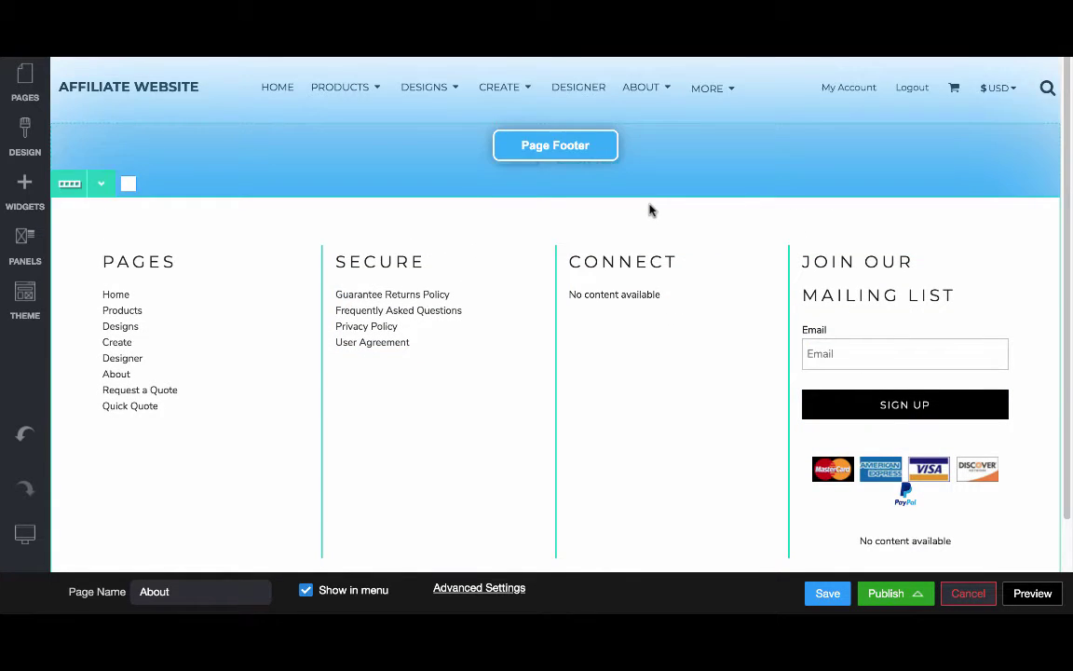